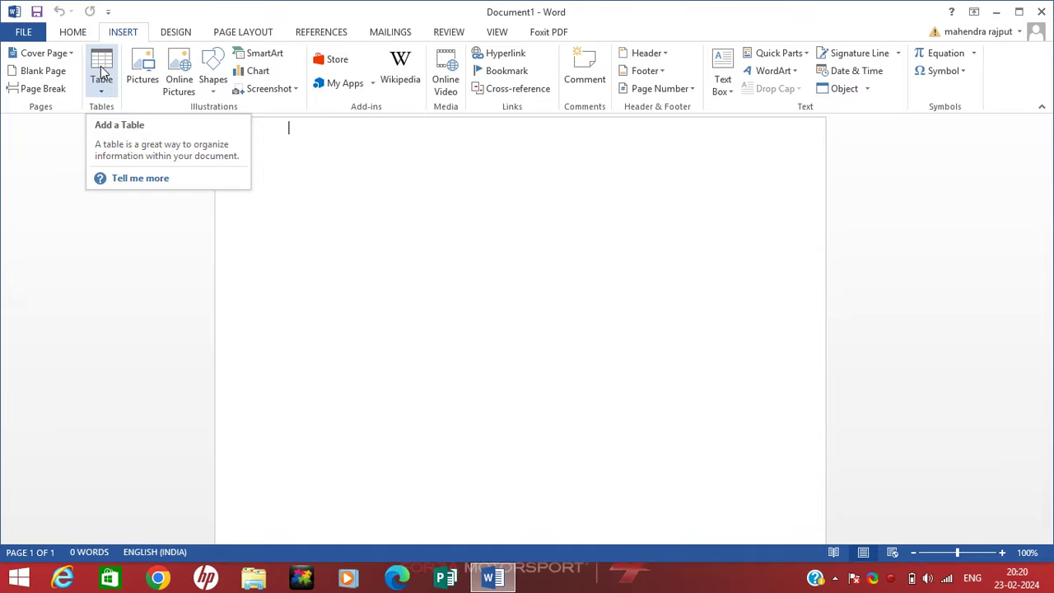
- Insert a table with five columns and eight rows at the start of the blank document
left_click(100, 86)
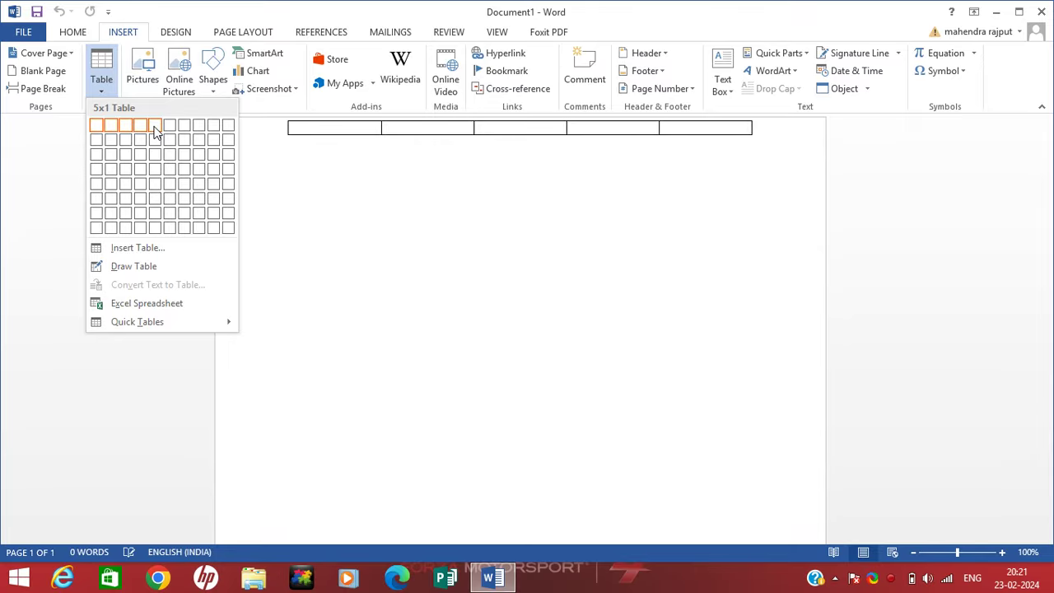
left_click(155, 230)
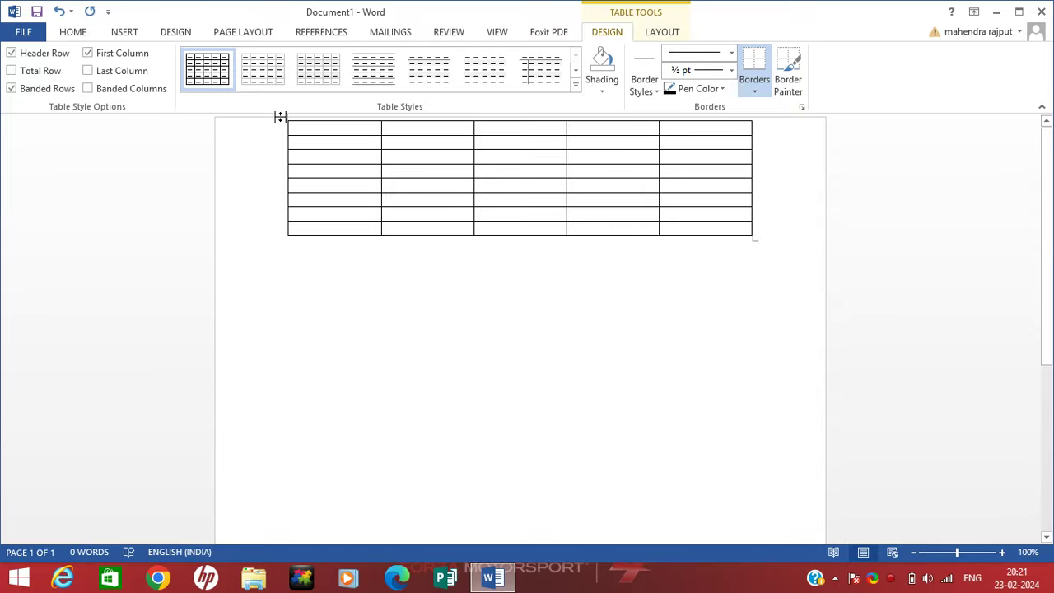
left_click(280, 130)
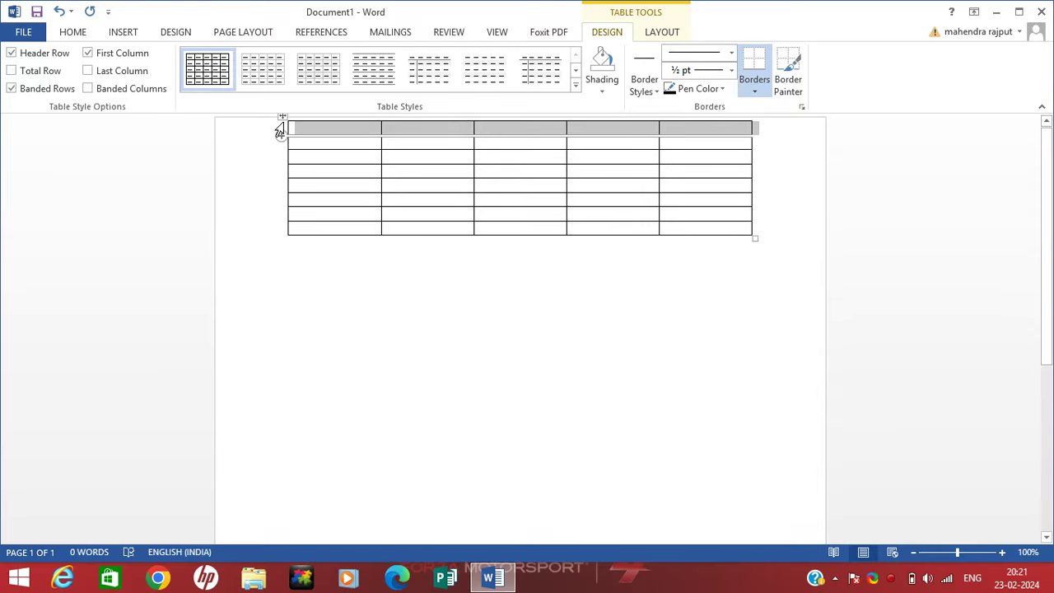
left_click(318, 193)
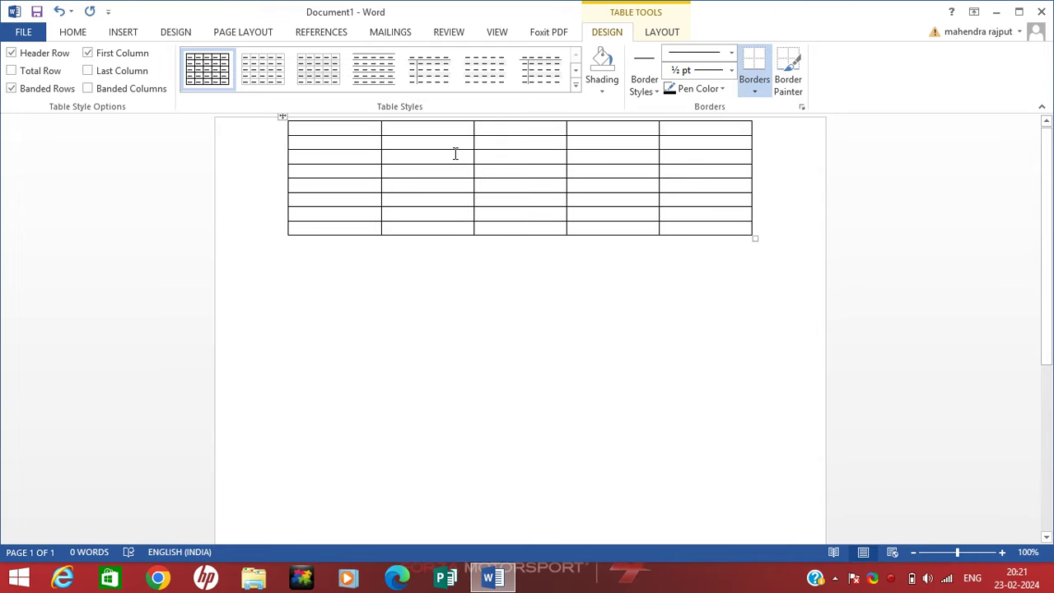
- Narrow the table's first column to about half its width and enter the heading "S.No." in its first cell
left_click(363, 128)
left_click_drag(380, 131, 332, 136)
type("S")
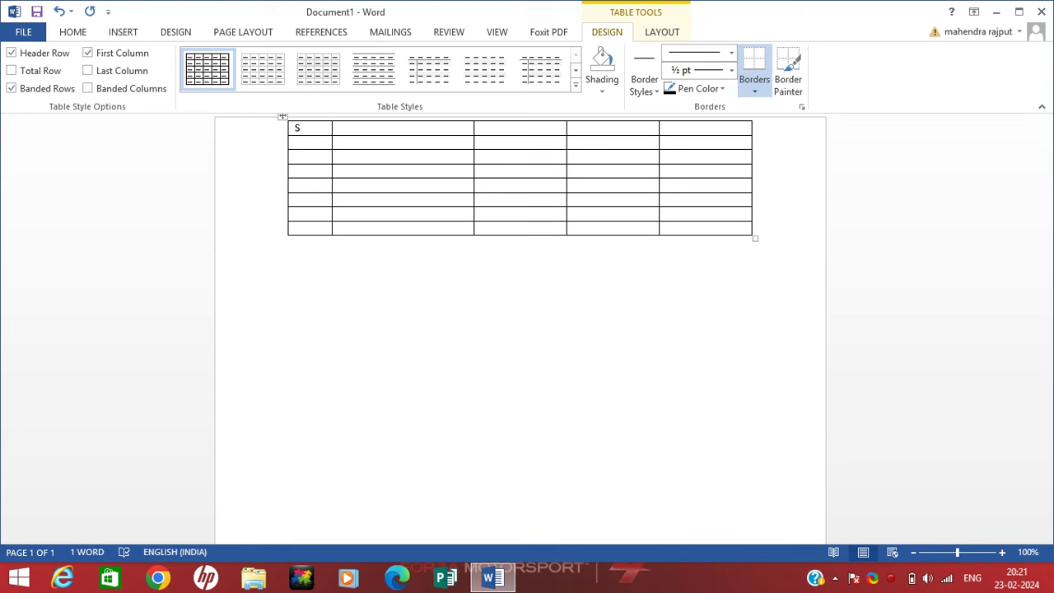
type(".No.")
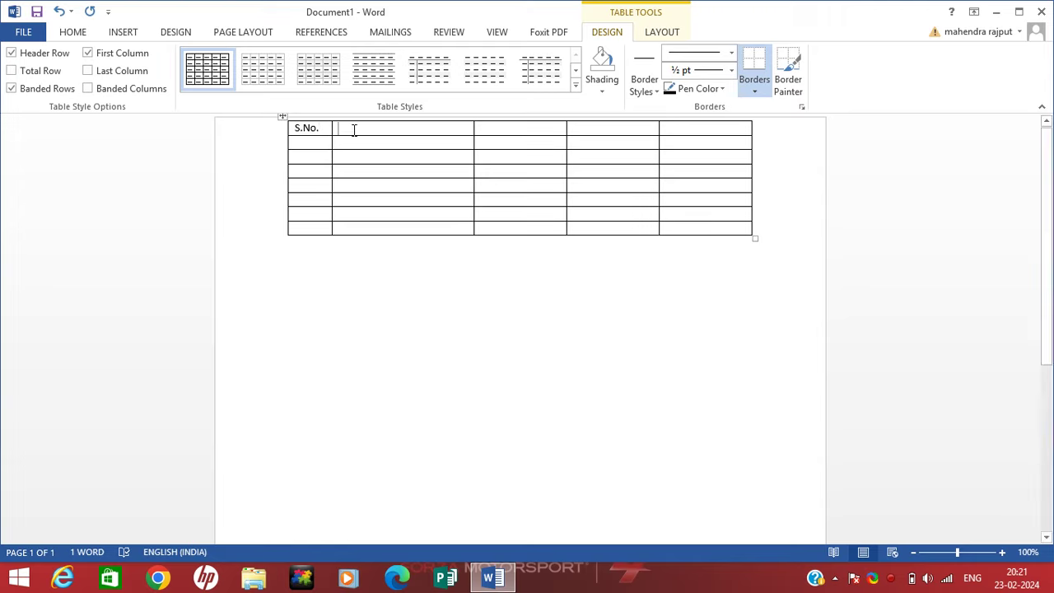
- Enter the heading "Experiment Name" in the second column, correcting the misspelled word with the suggested spelling "Experiment"
left_click(354, 130)
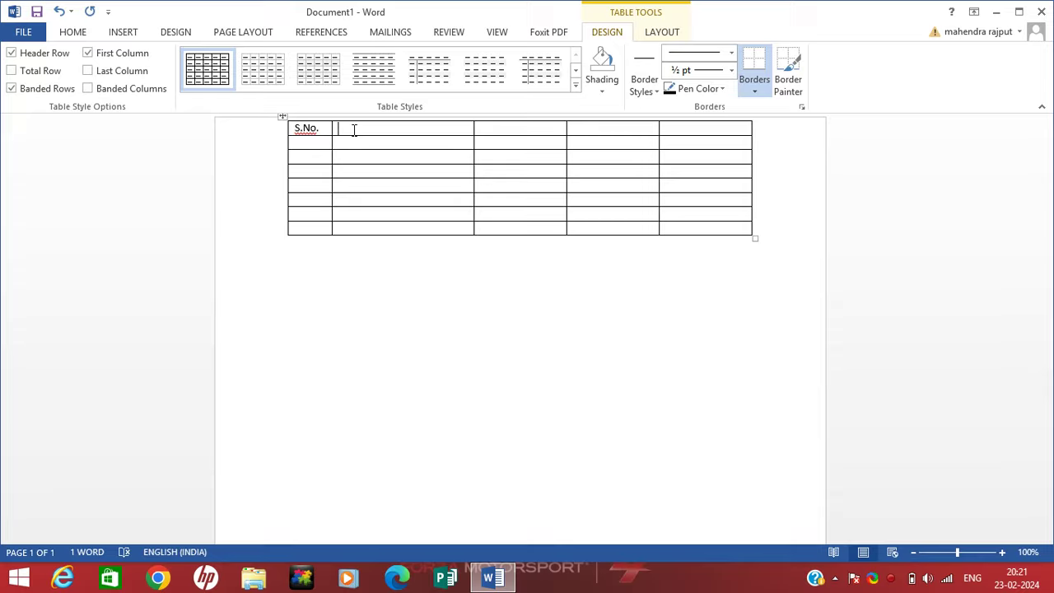
type("Experiement Name")
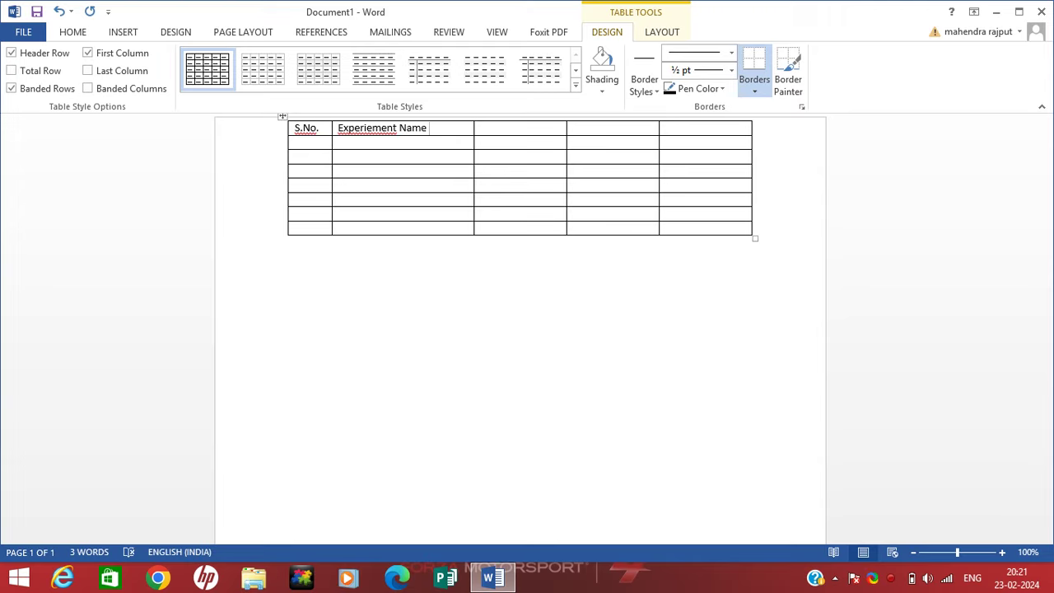
right_click(374, 127)
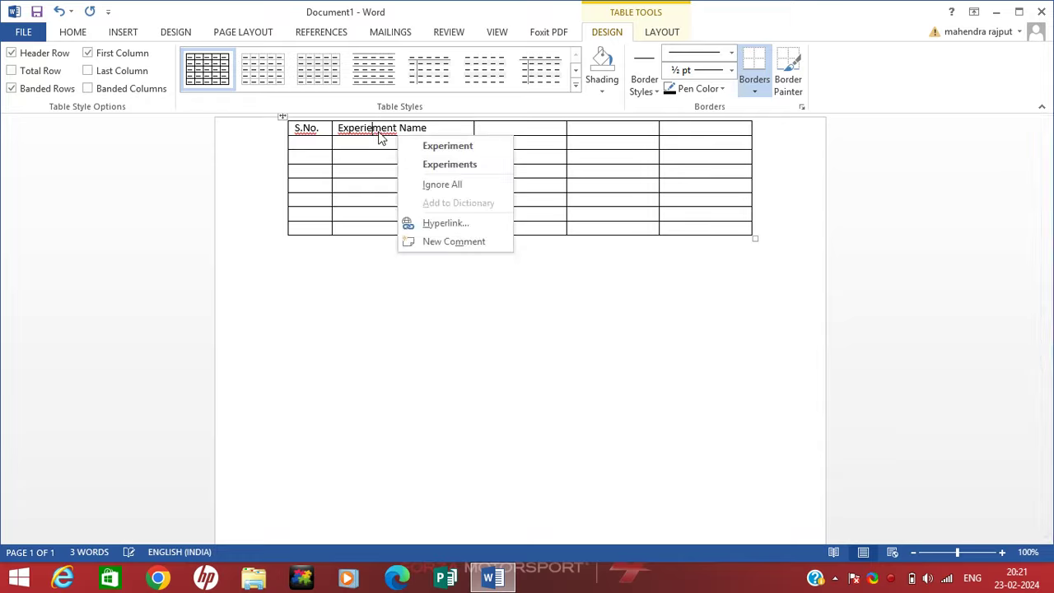
left_click(412, 146)
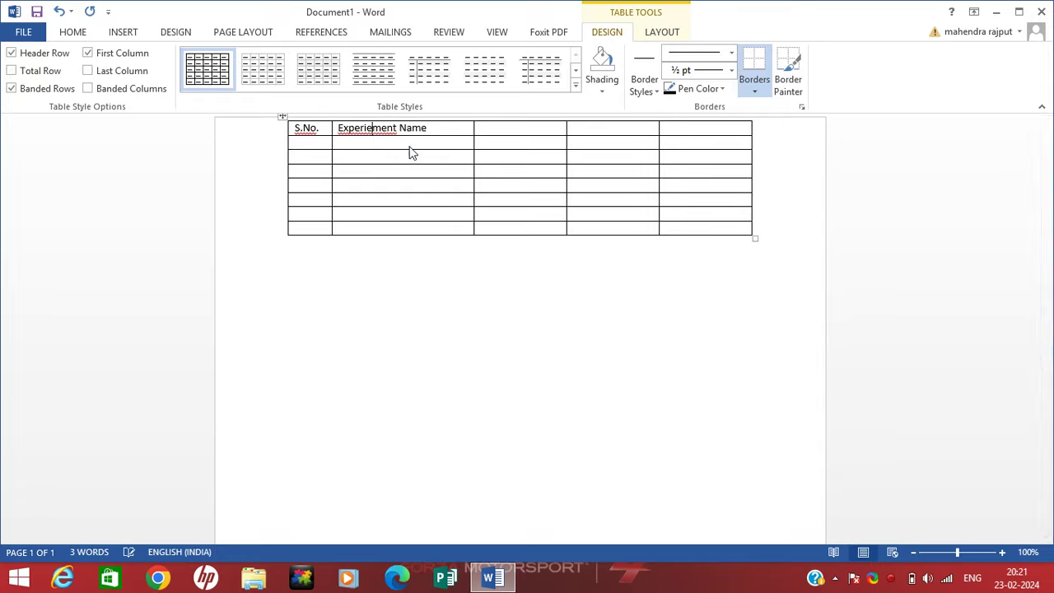
- Enter the heading "Date of Work" in the third column of the header row
left_click(531, 127)
type("date")
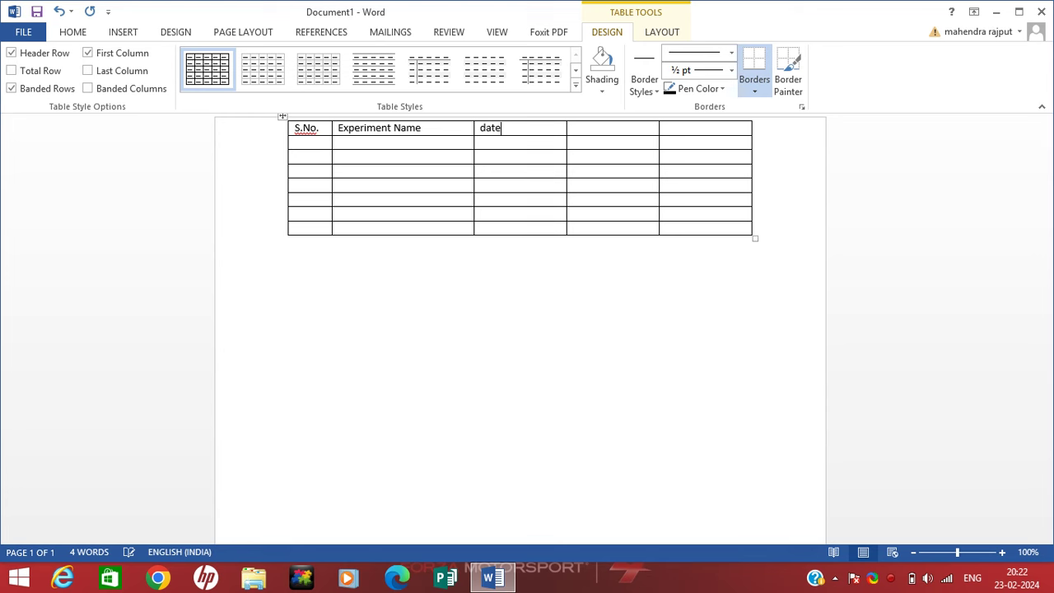
key("BackSpace")
key("BackSpace")
key("BackSpace")
key("BackSpace")
type("Date of Work")
- Enter the headings "Date of Check" in the fourth column and "Signature" in the fifth column
key("Tab")
type("Date of Chec")
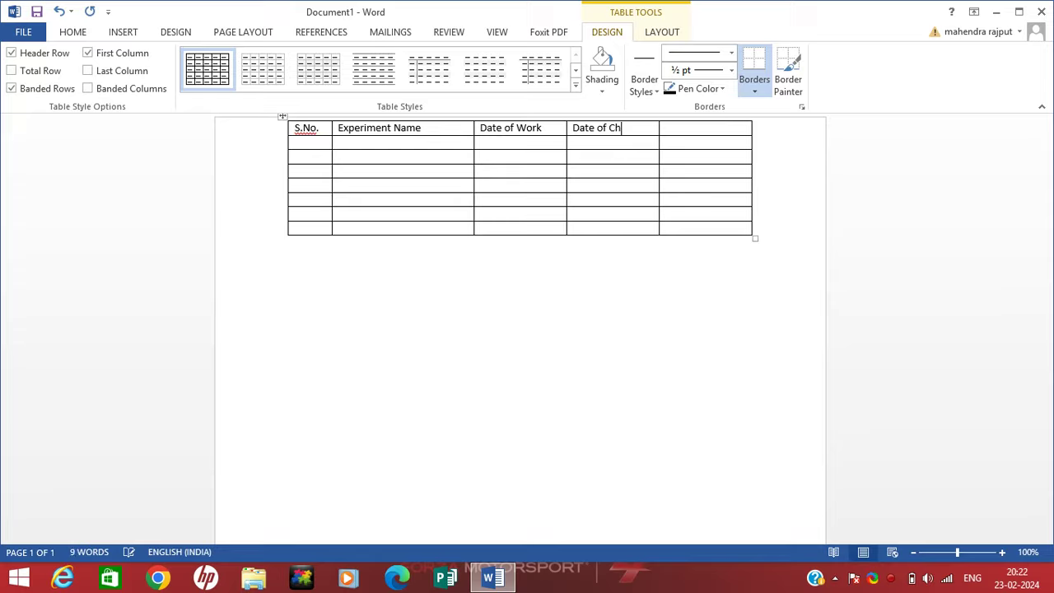
type("k")
key("BackSpace")
type("k")
key("Tab")
type("Si")
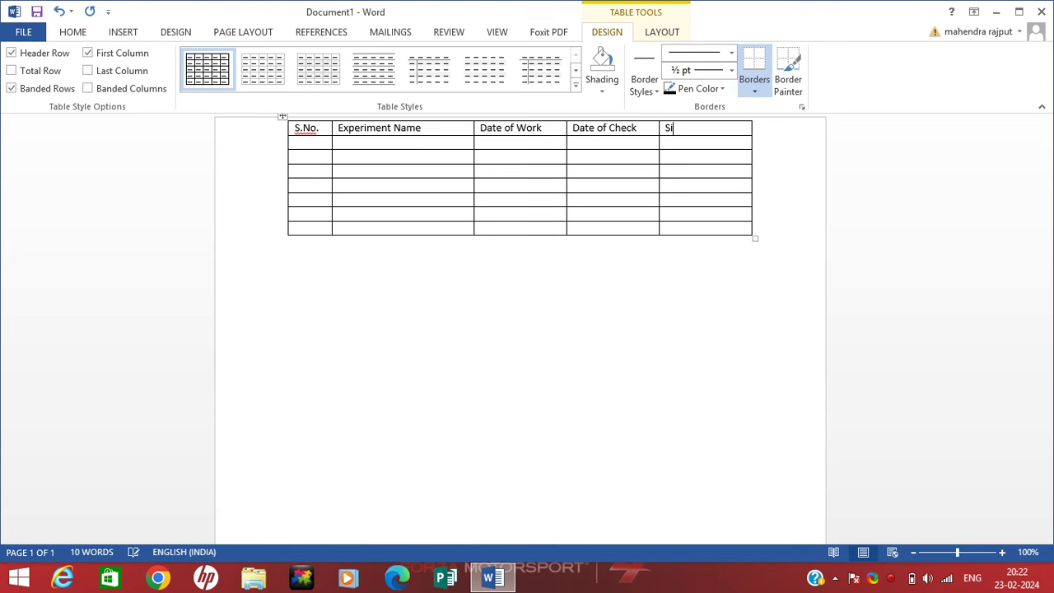
type("gnature")
key("Tab")
left_click(387, 170)
left_click(377, 157)
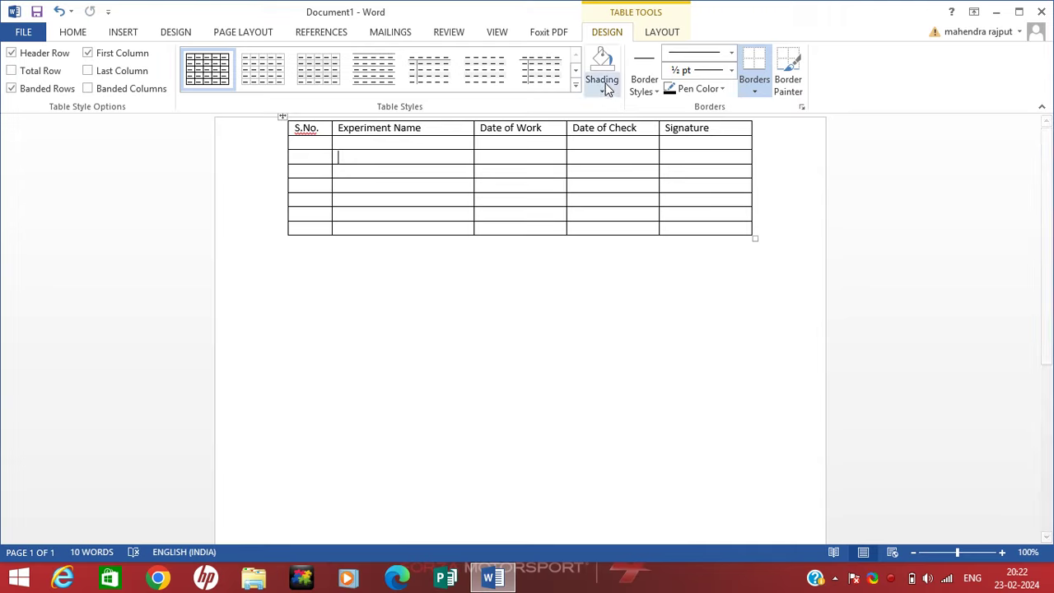
- Set the height of all the table's rows to 0.8 cm
mouse_move(321, 130)
left_mouse_down()
mouse_move(430, 156)
mouse_move(633, 236)
mouse_move(712, 233)
left_mouse_up()
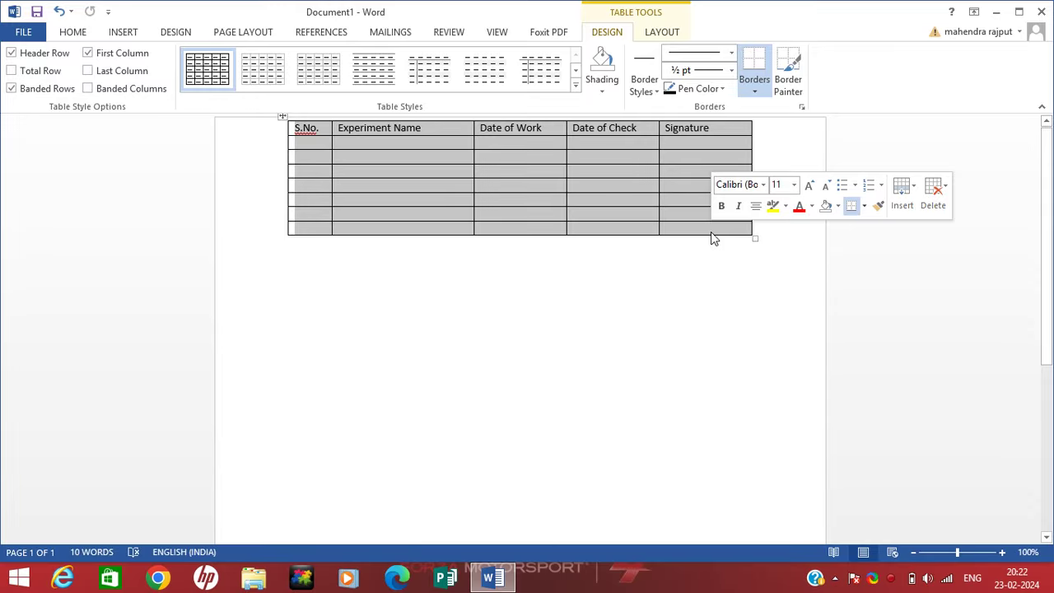
left_click(665, 35)
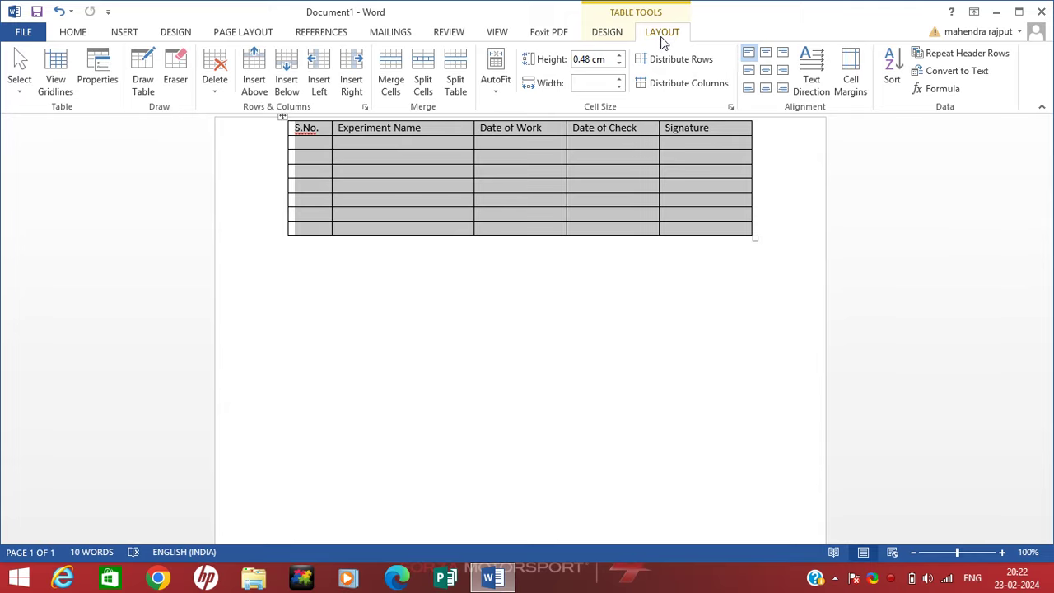
left_click(619, 55)
left_click(619, 55)
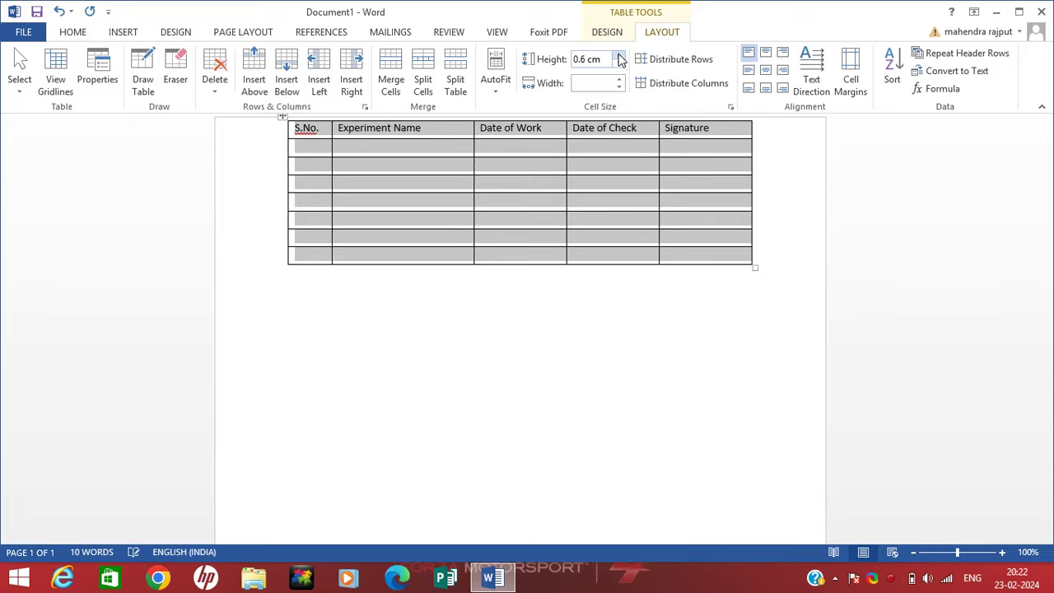
left_click(619, 55)
left_click(620, 56)
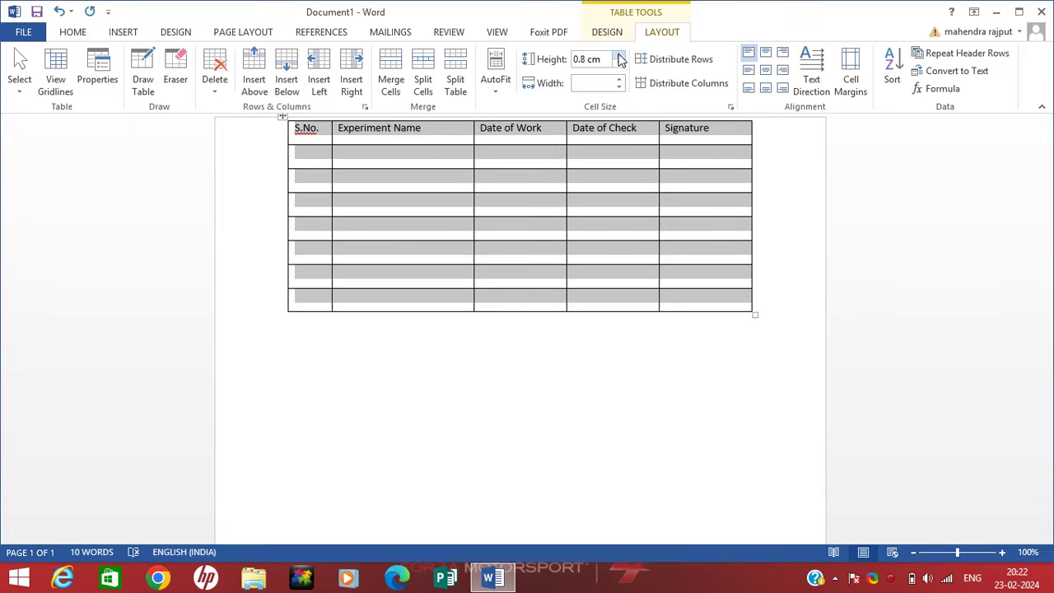
left_click(502, 212)
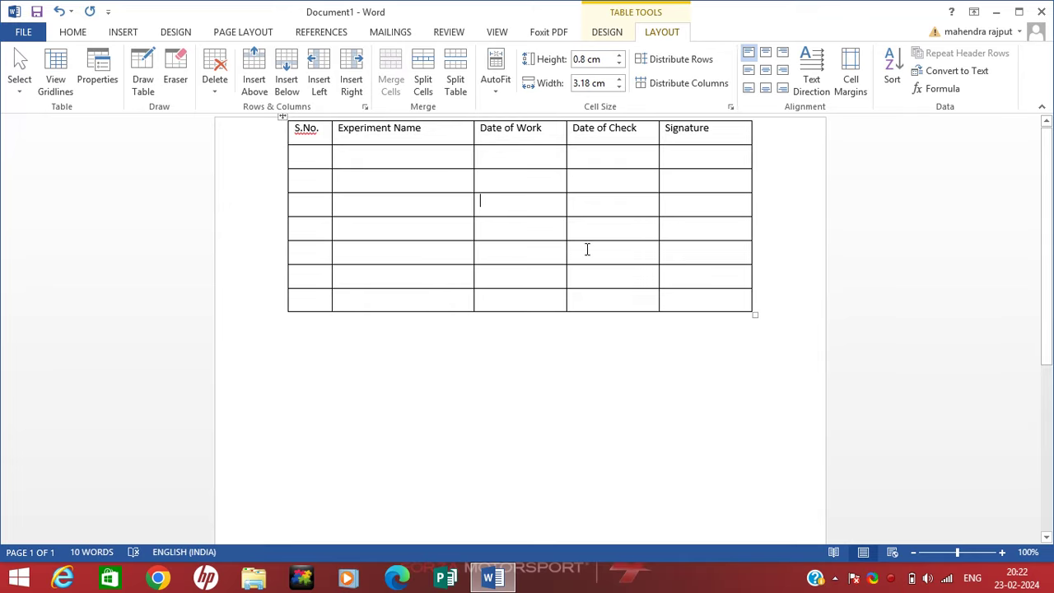
- Add four empty rows at the end of the table
left_click(758, 304)
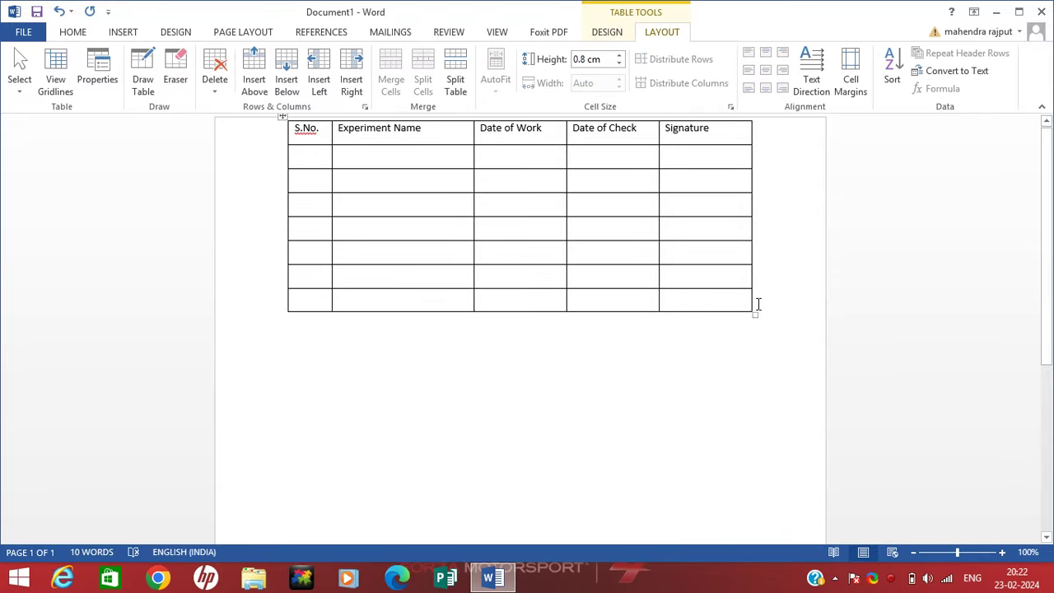
key("Return")
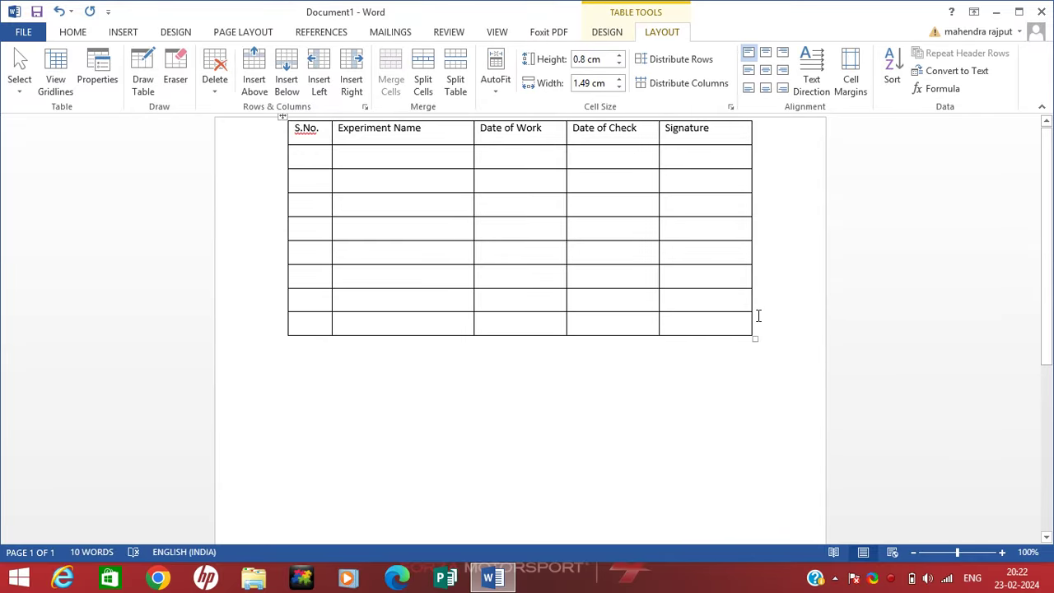
key("Return")
left_click(761, 347)
key("Return")
left_click(758, 368)
key("Return")
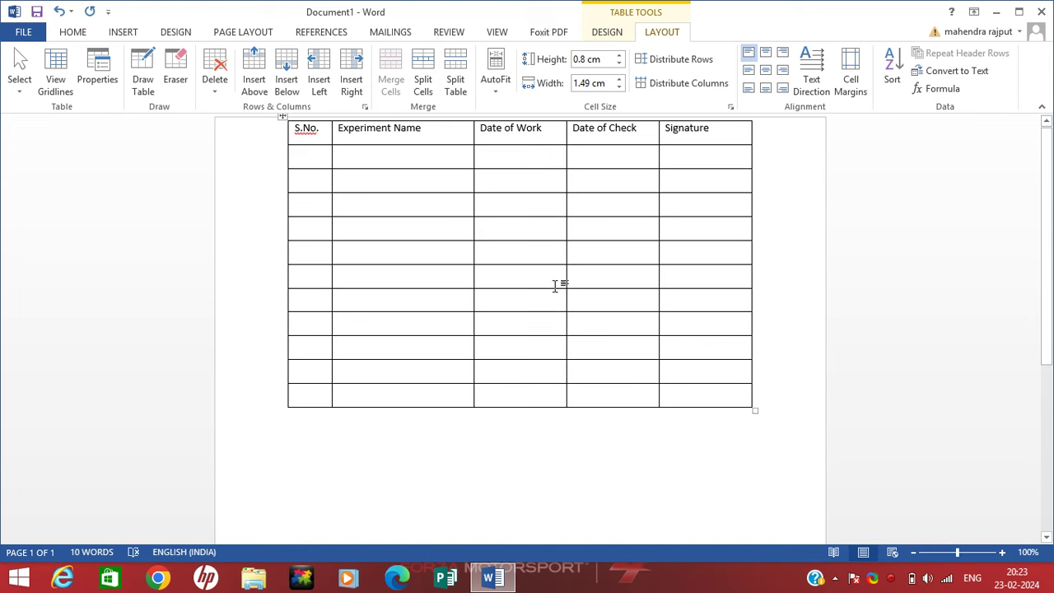
- Insert a column to the right of the Date of Work column and undo the insertion
left_click(555, 133)
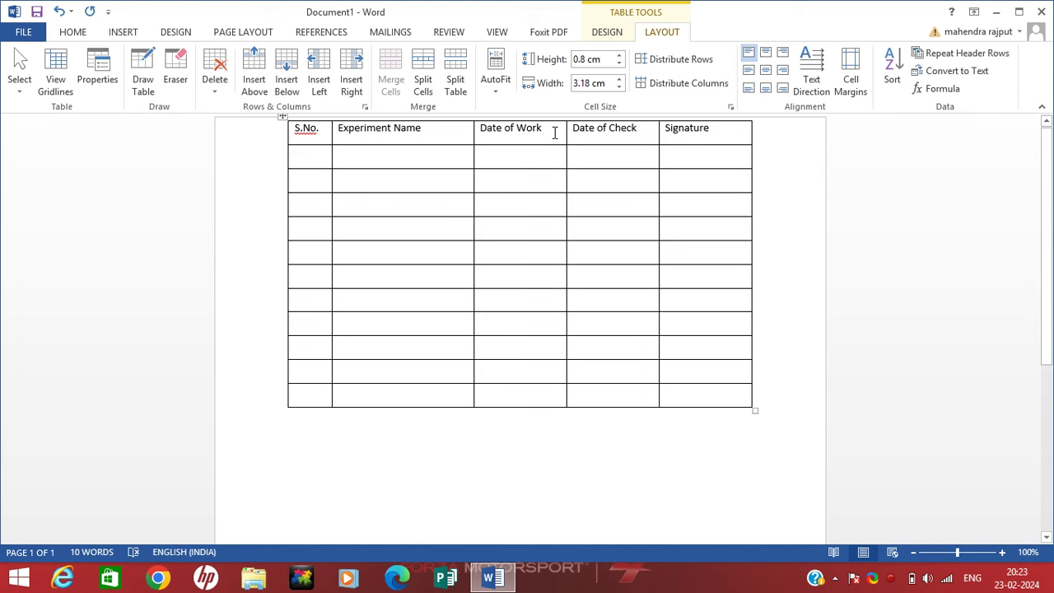
right_click(555, 134)
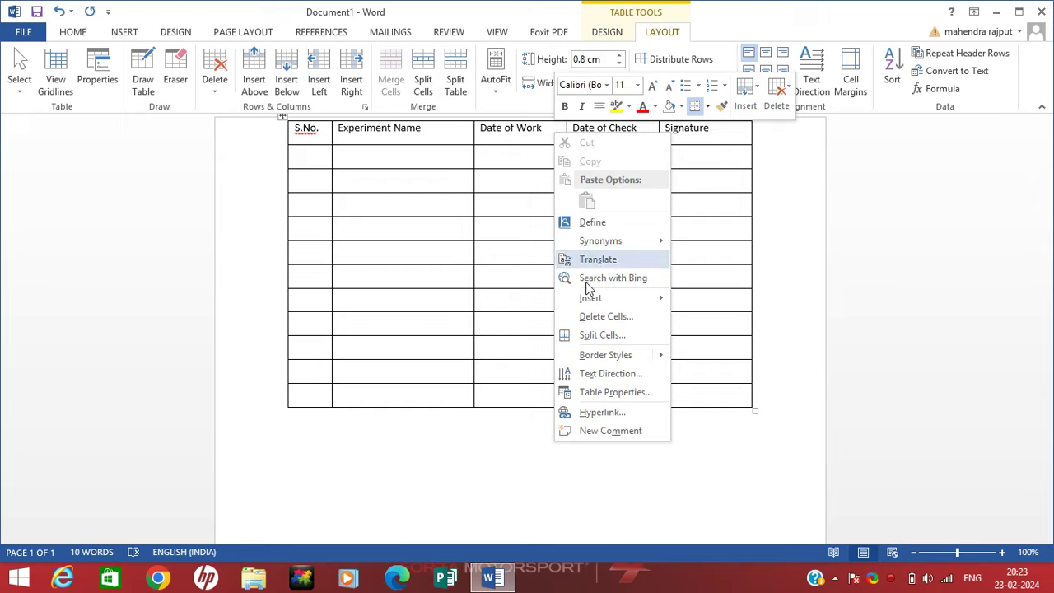
mouse_move(590, 300)
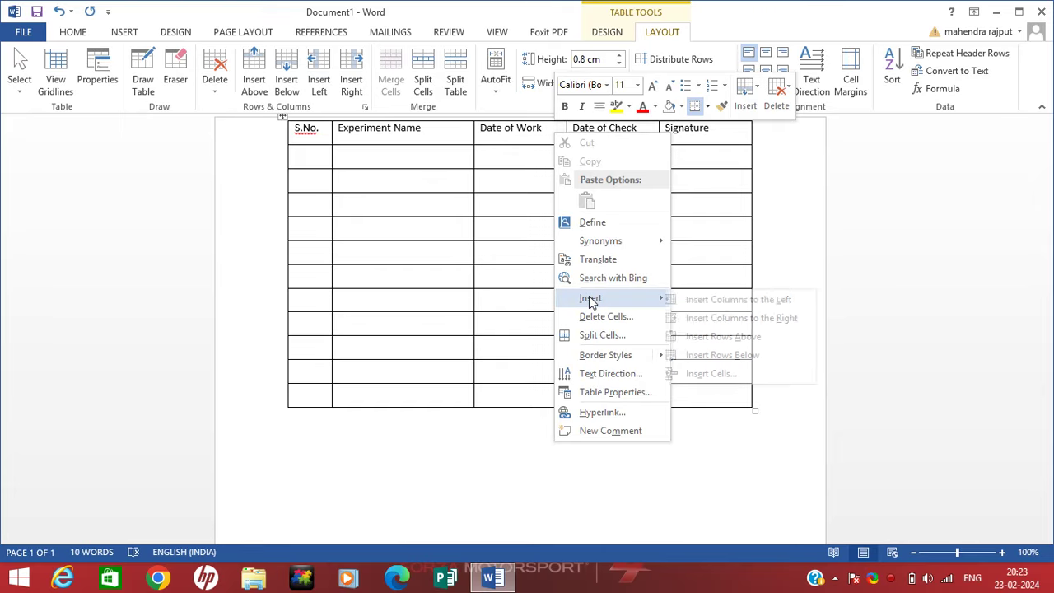
left_click(745, 321)
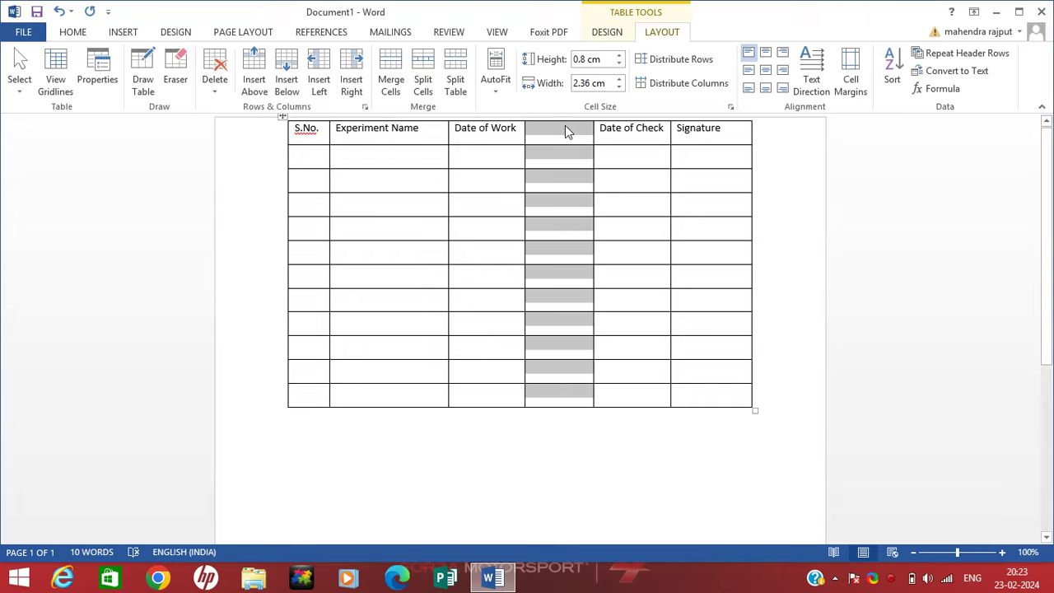
left_click(561, 132)
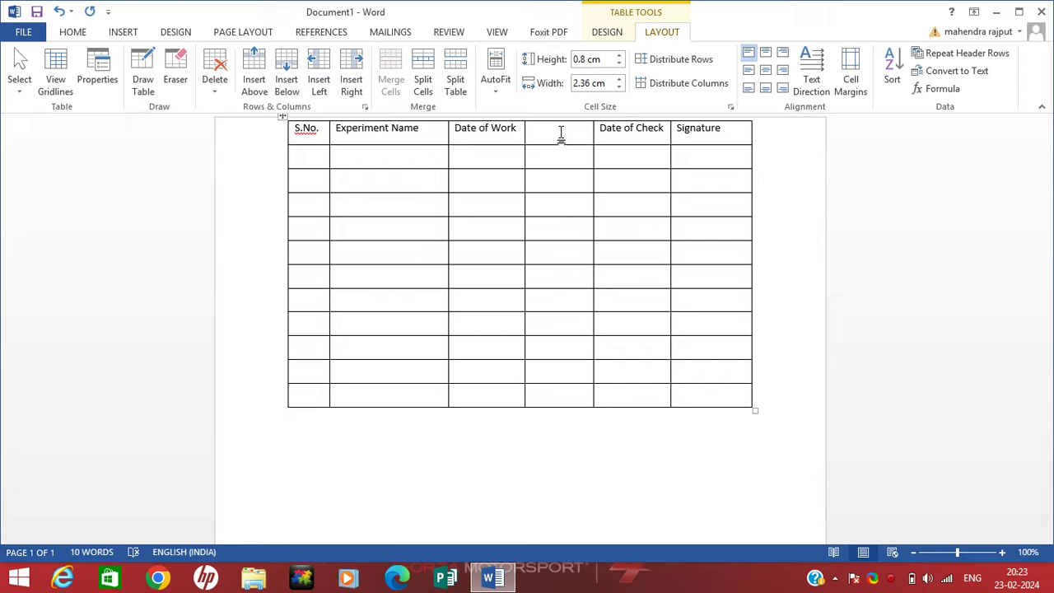
key("ctrl+z")
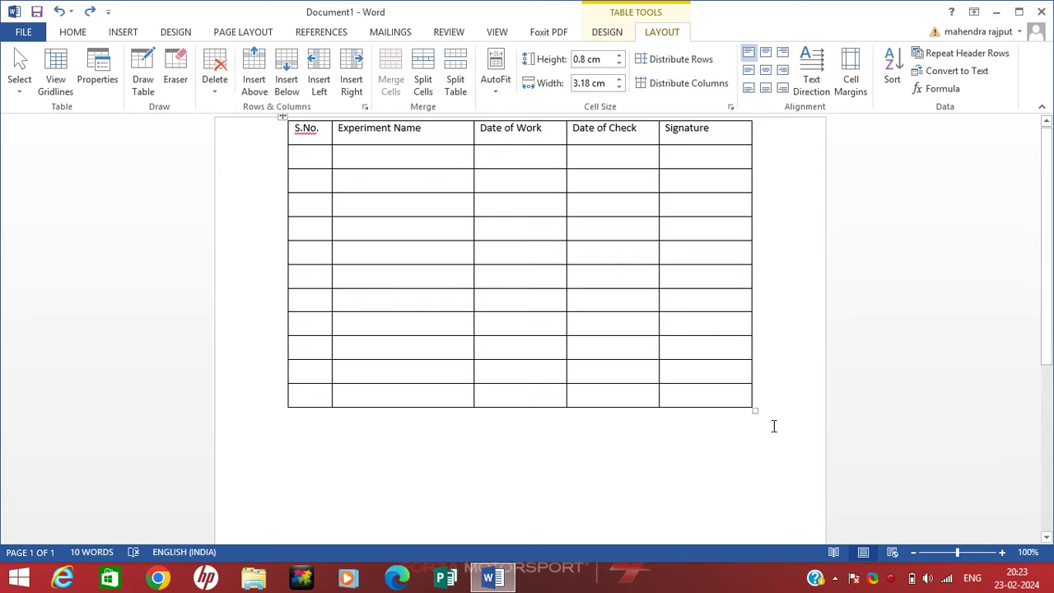
- Enlarge the whole table until its rows are about 0.96 cm high and center the header row's text horizontally
left_click_drag(752, 407, 767, 465)
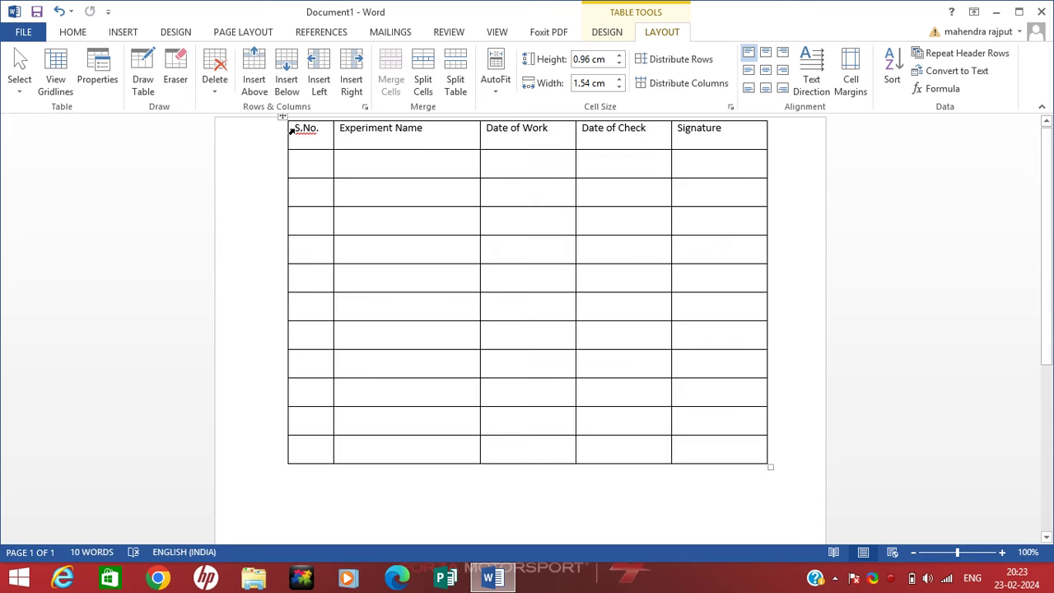
left_click_drag(296, 129, 709, 131)
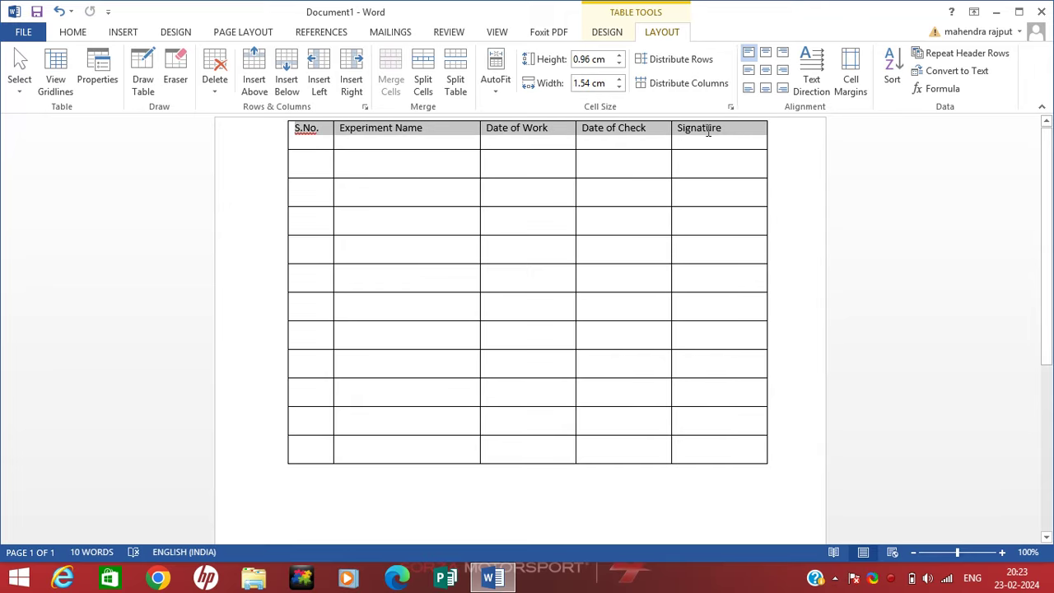
left_click(74, 35)
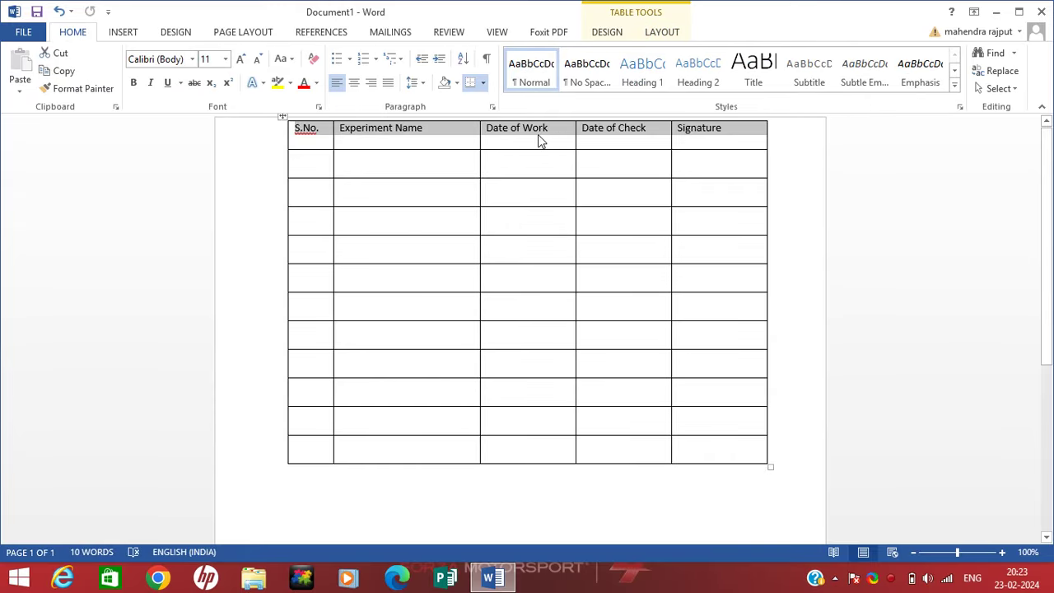
left_click(360, 81)
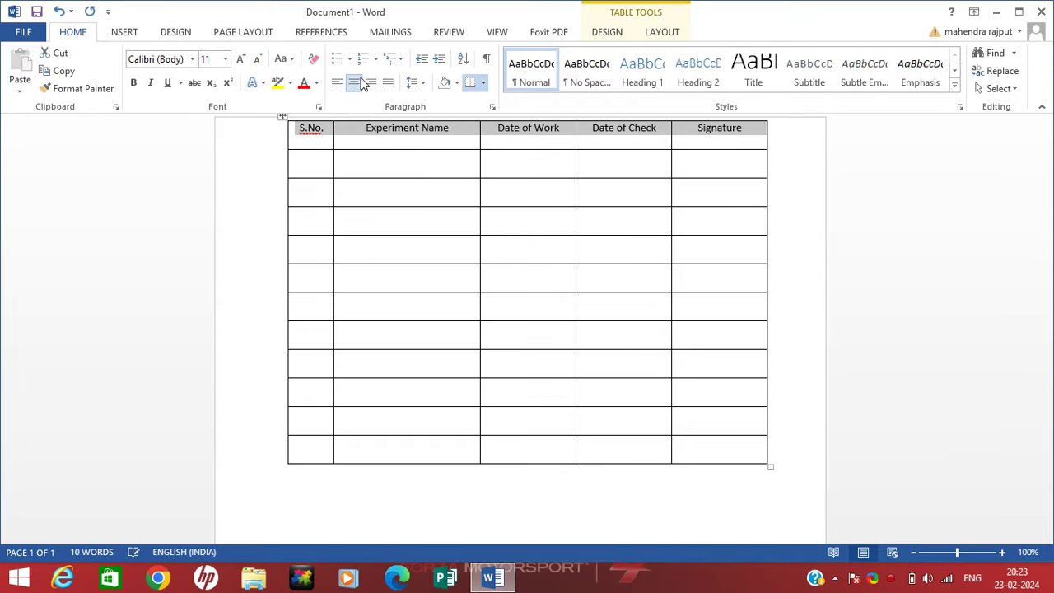
- Format the header row's text in Times New Roman at size 14
left_click(225, 60)
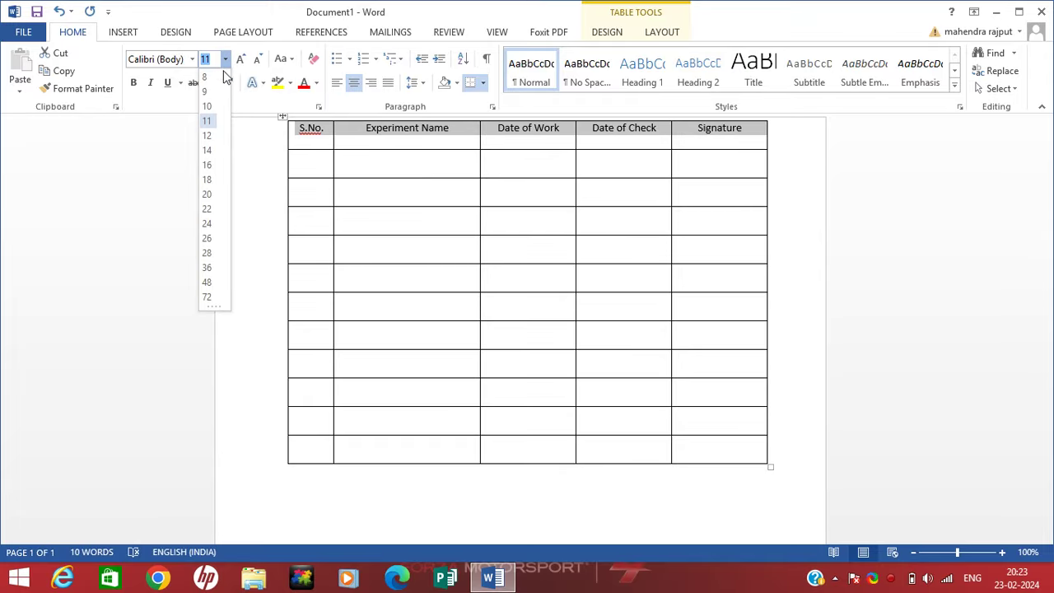
left_click(208, 151)
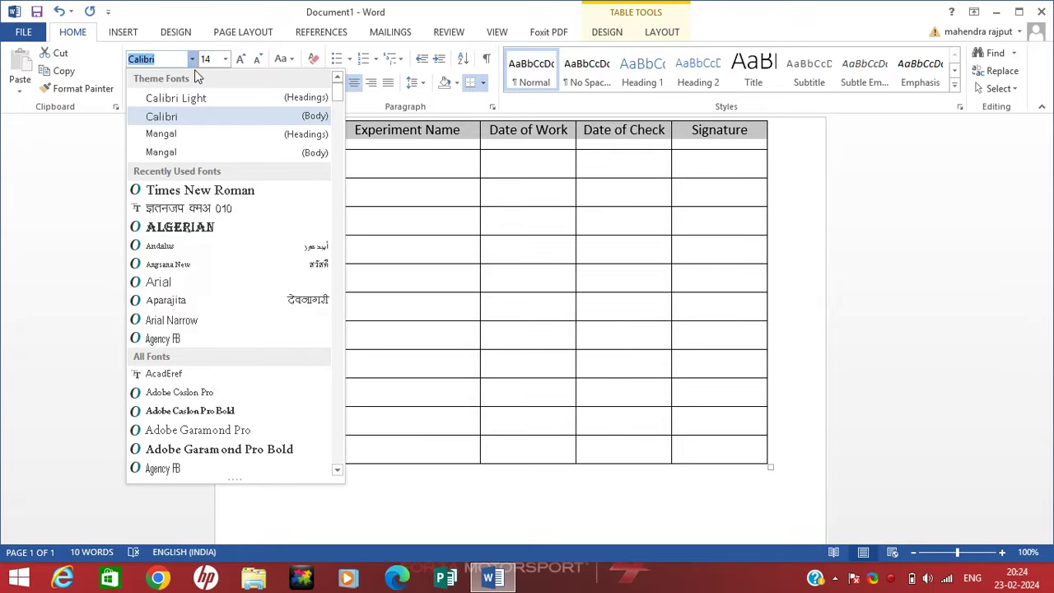
left_click(200, 188)
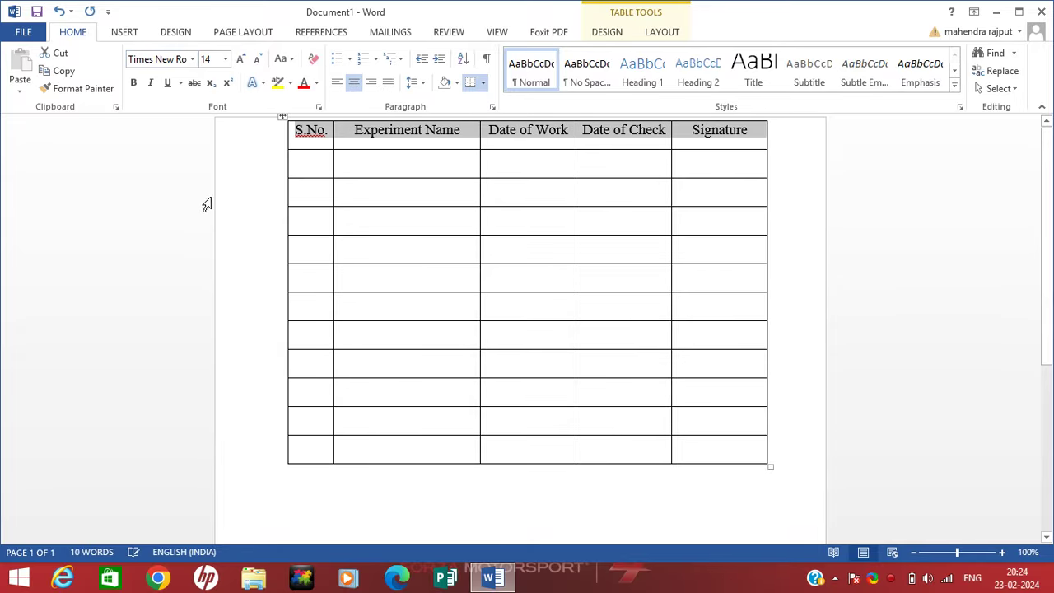
- Insert an empty row directly below the table's header row, removing the extra line break from its first cell
left_click(437, 226)
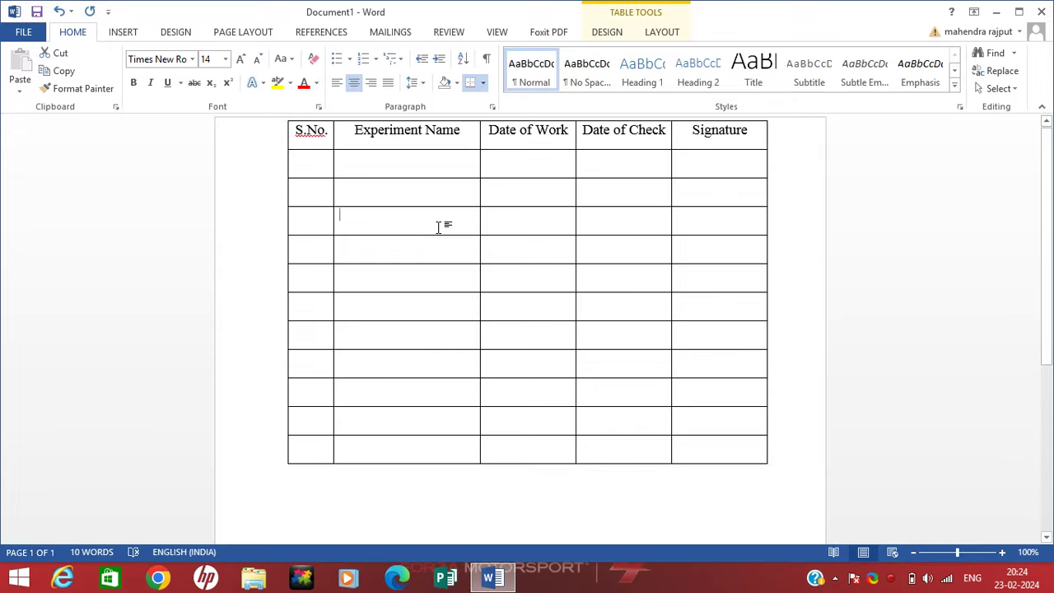
left_click(283, 135)
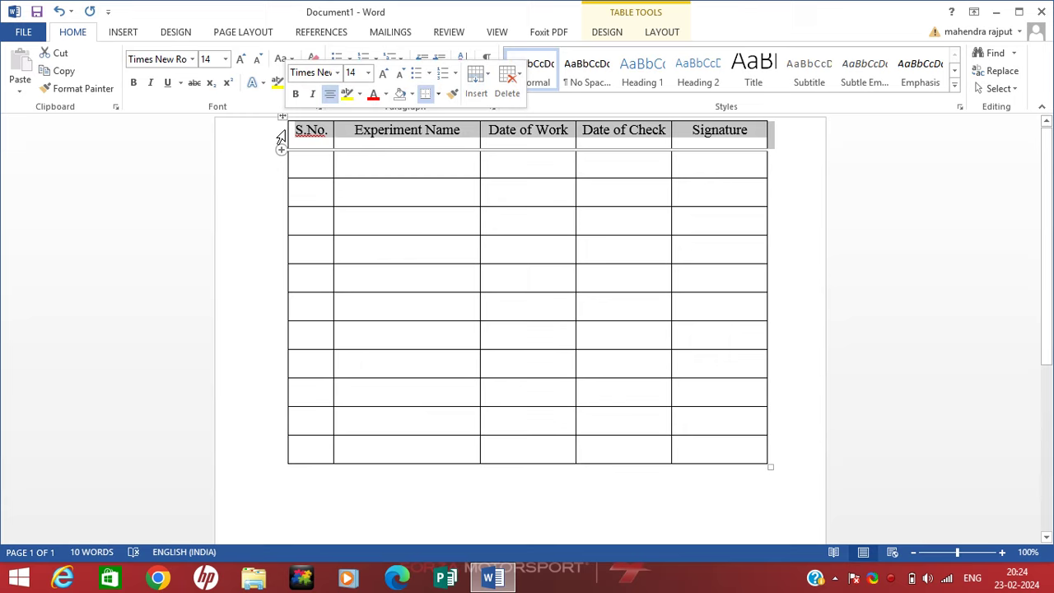
left_click(775, 138)
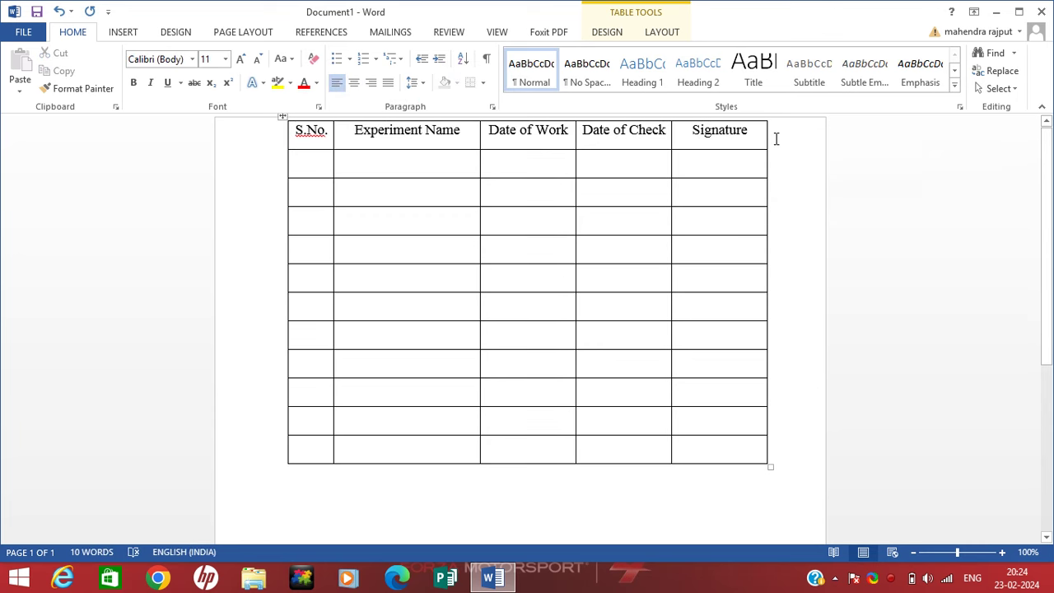
key("Return")
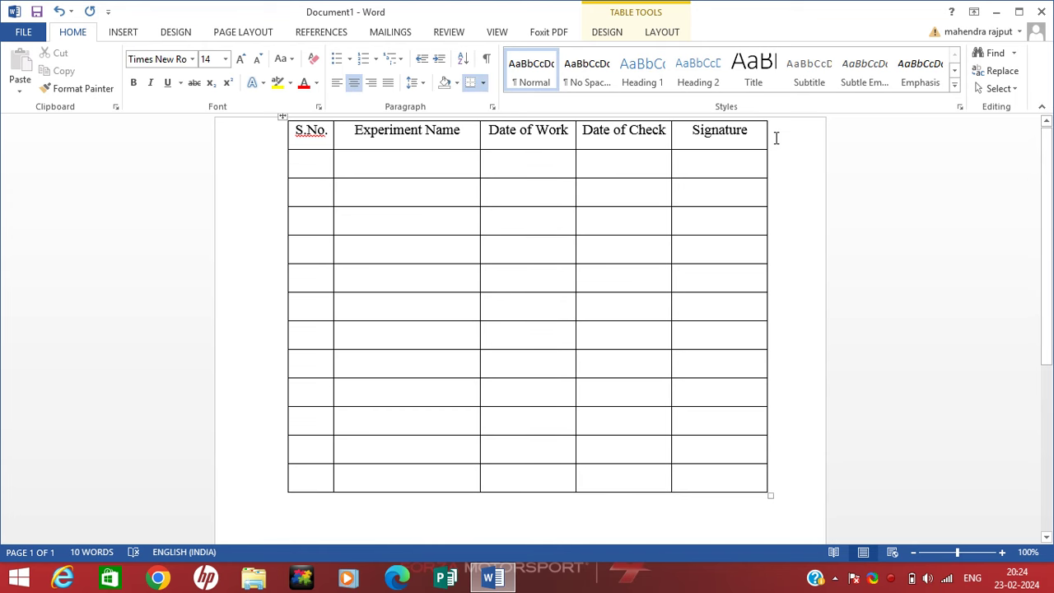
key("Return")
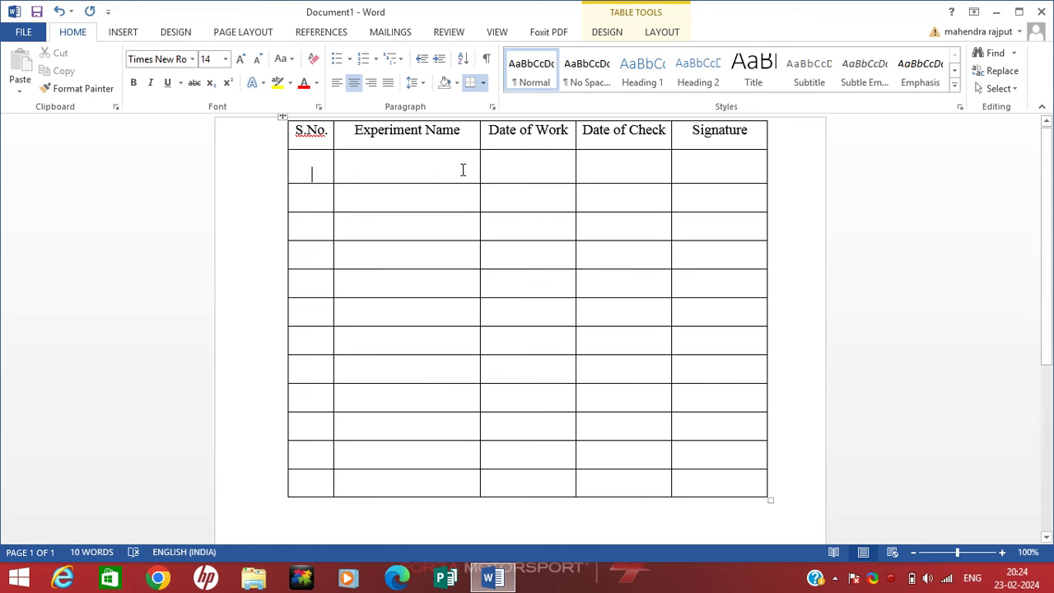
key("BackSpace")
left_click(422, 193)
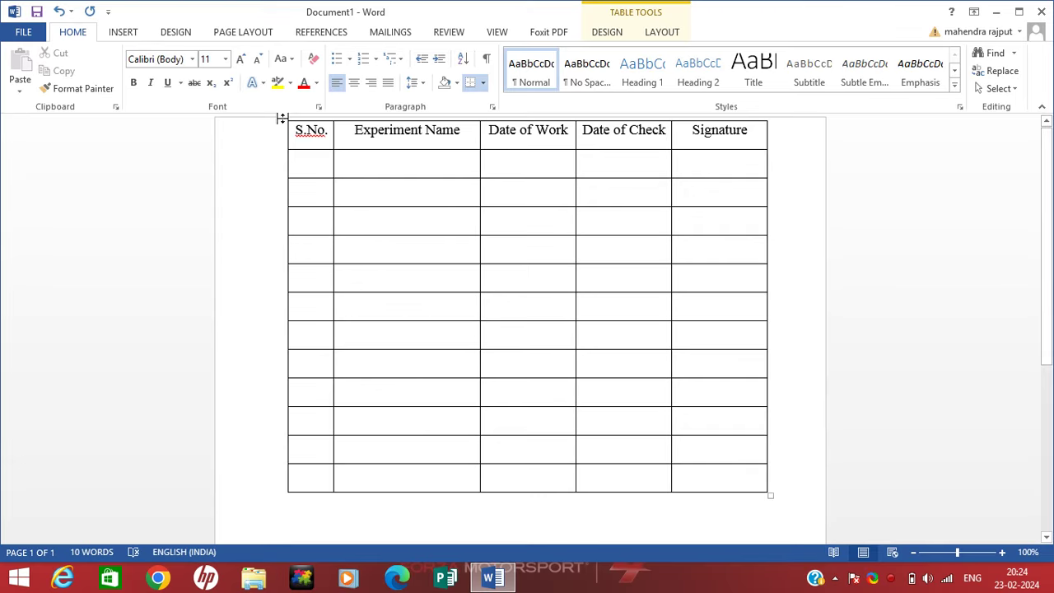
- Move the whole table down the page to leave blank space above it
left_click_drag(284, 131, 283, 244)
scroll(428, 290, "down", 5)
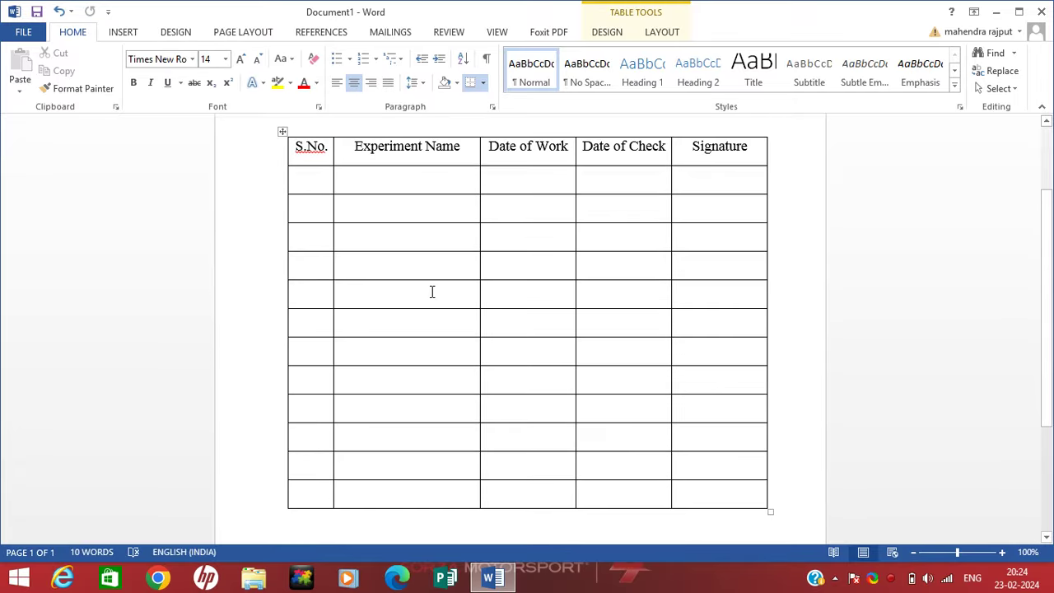
scroll(432, 292, "up", 5)
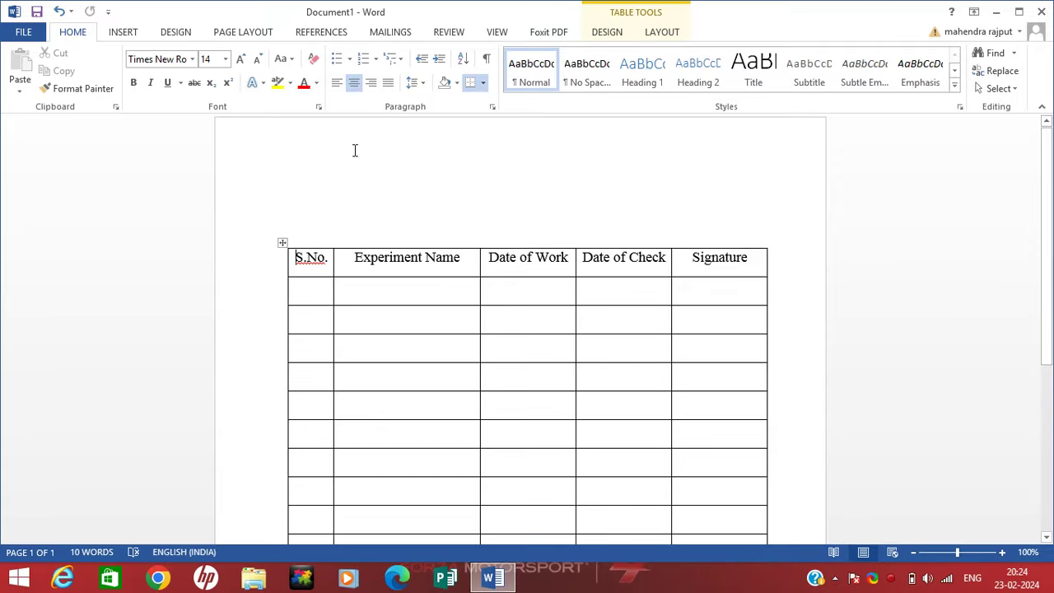
- Enter "Name-" and "Class" above the table, each followed by an underscore blank for filling in
left_click(305, 139)
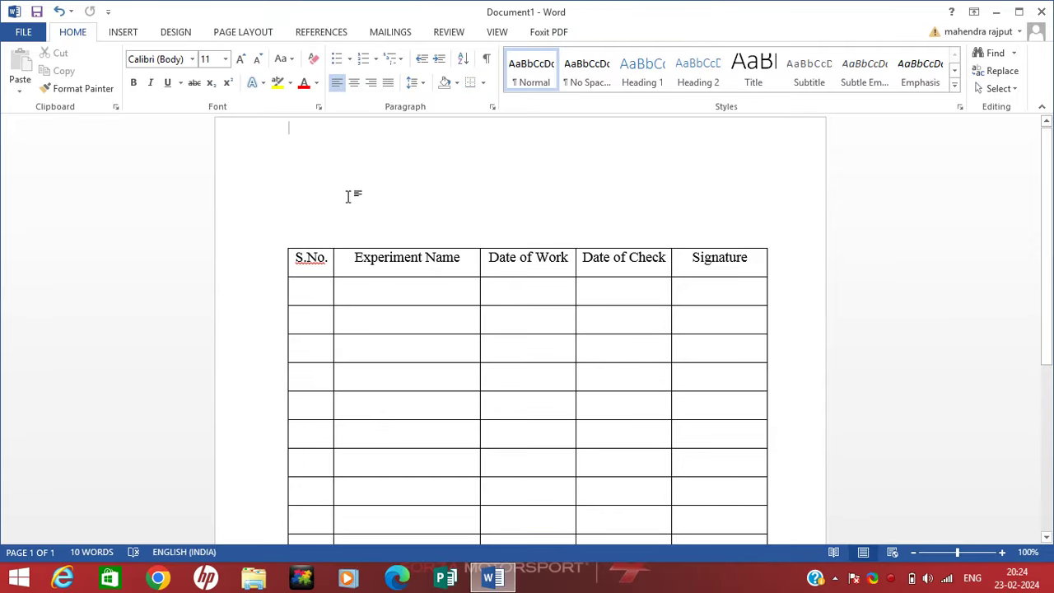
type("Name-")
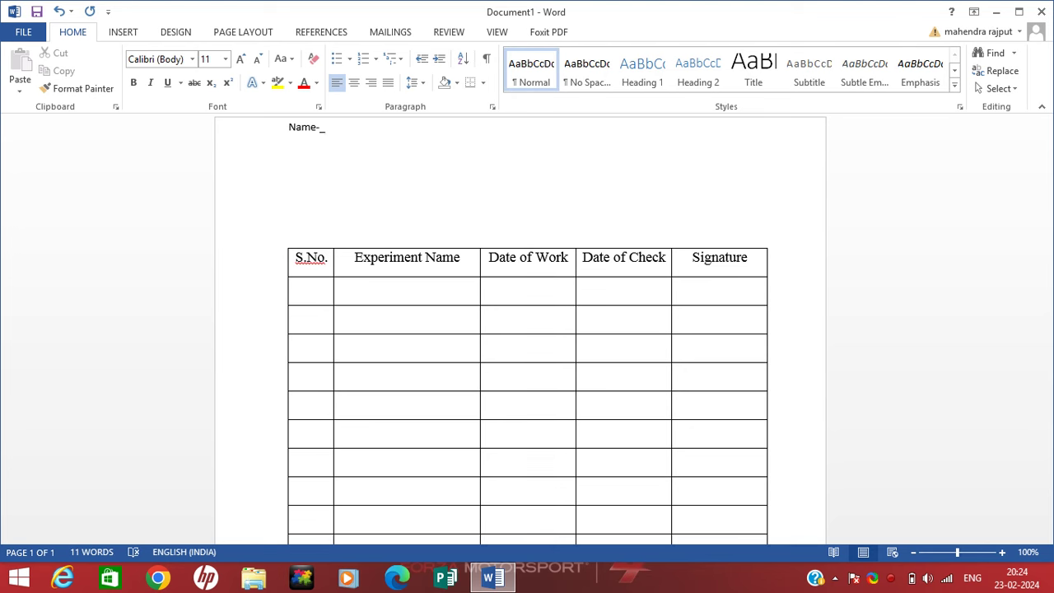
type("________________________________________________________")
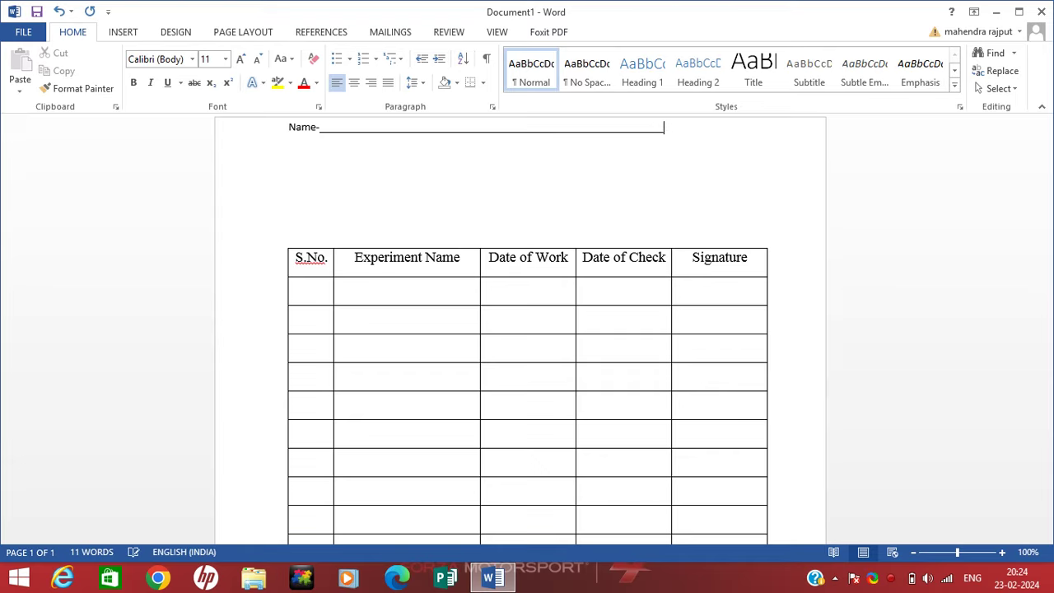
key("BackSpace")
type("Class________________")
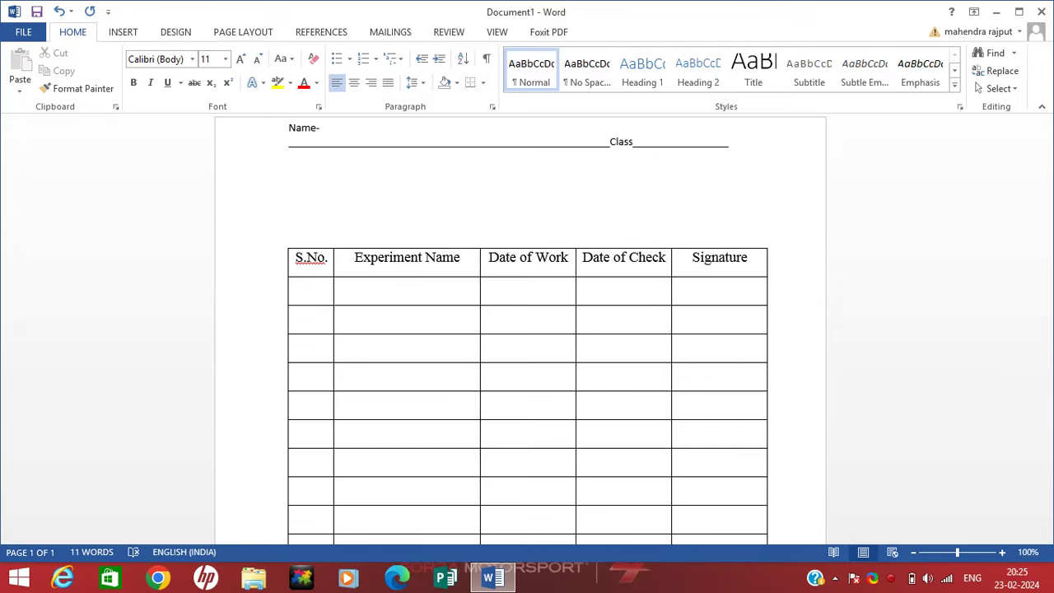
- Undo the Name and Class entries above the table and restore them
key("ctrl+z")
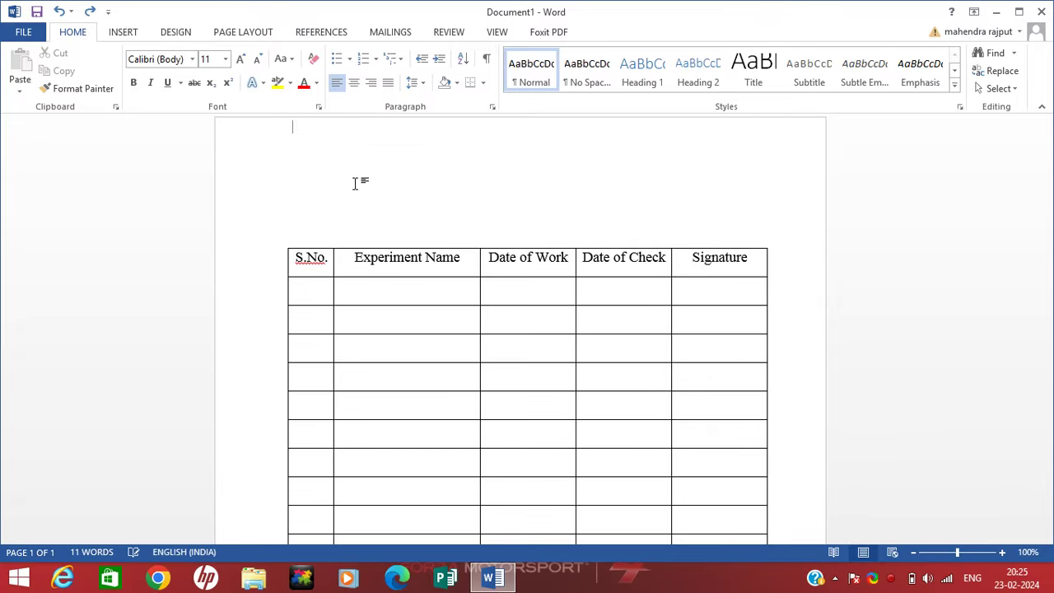
scroll(355, 182, "down", 3)
key("ctrl+a")
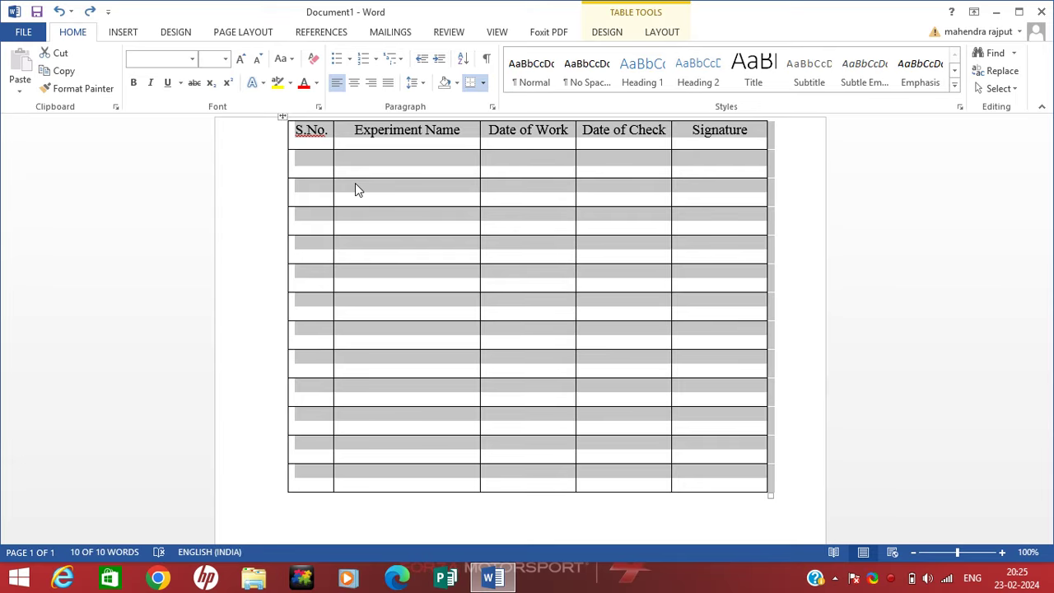
key("ctrl+y")
key("ctrl+y")
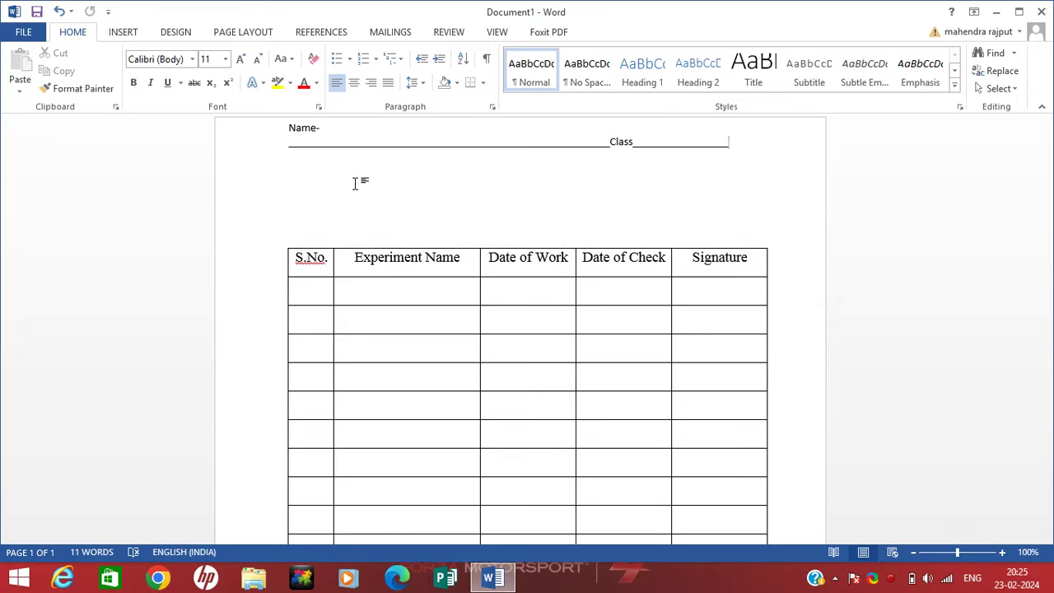
- Add a second line with "Roll.No.", an underscore blank and the label "Institute Name"
key("Return")
type("Roll.No.____________________________")
type("Institute ")
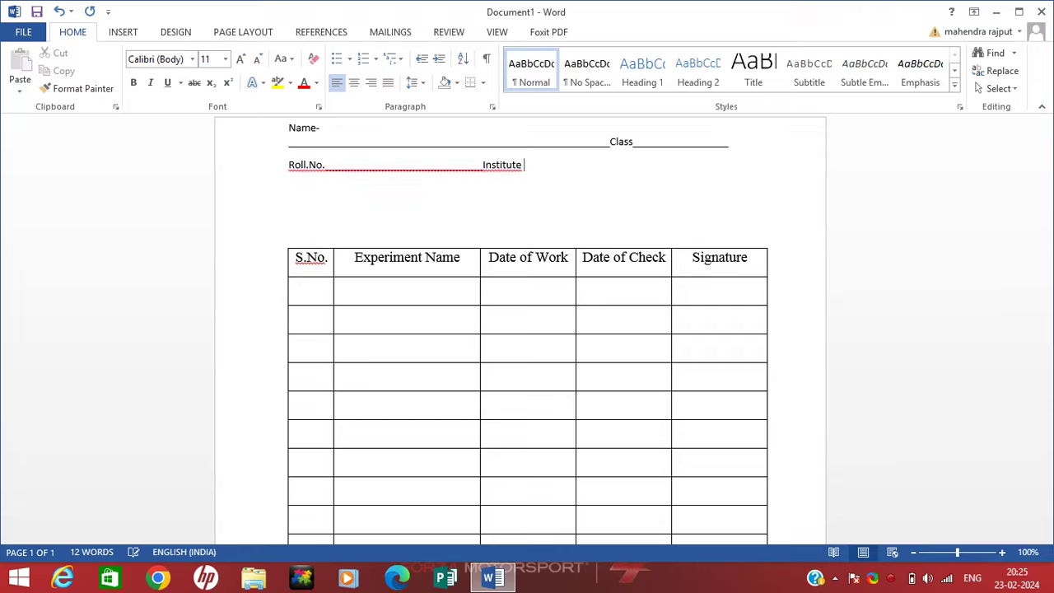
type("Name")
- Ignore all spelling flags on the Roll.No. line and add an underscore blank after "Institute Name"
right_click(500, 167)
left_click(482, 176)
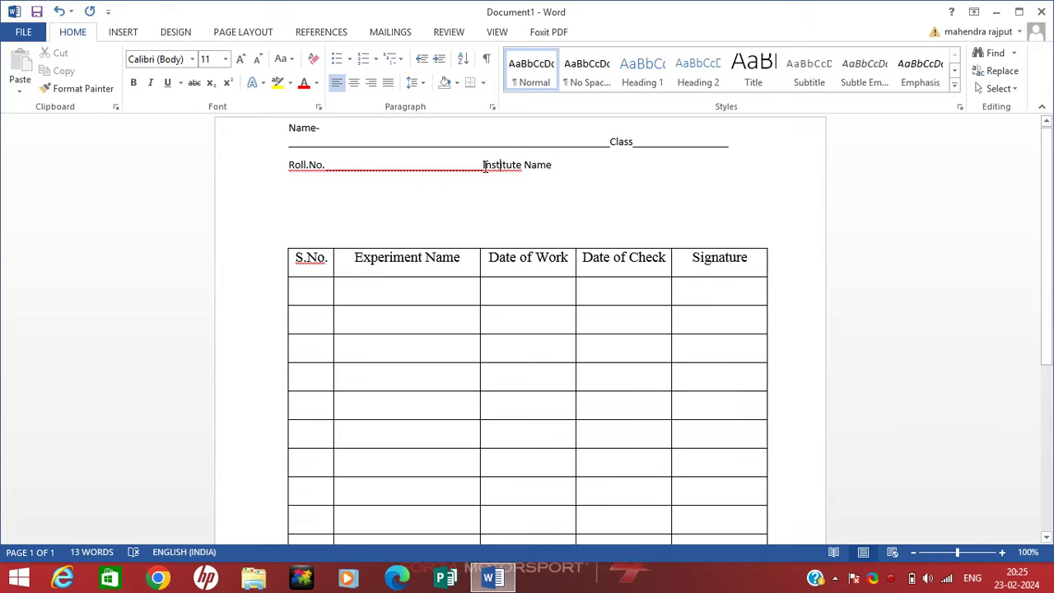
right_click(513, 164)
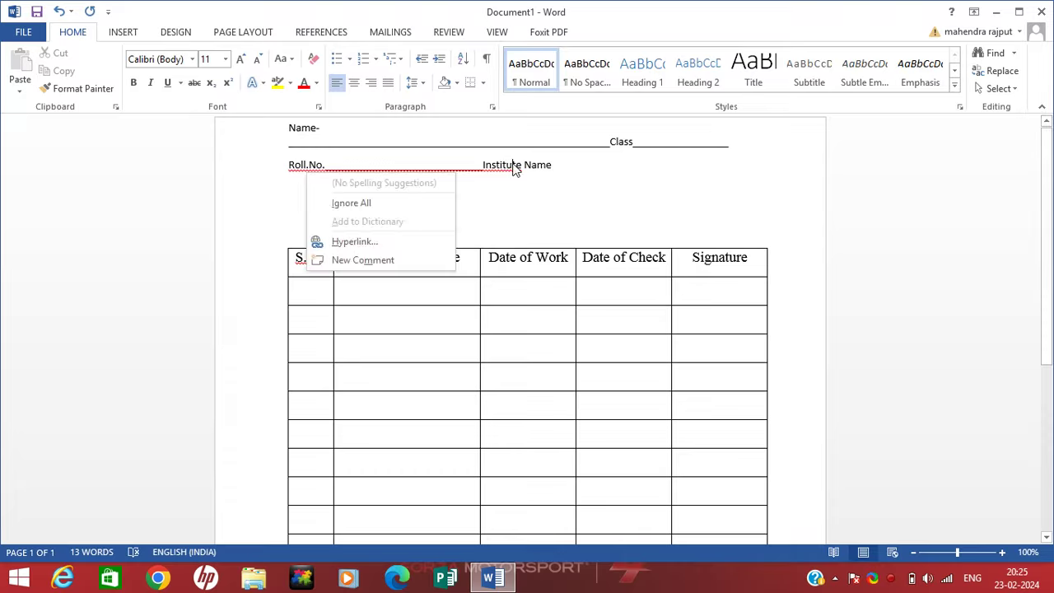
left_click(434, 206)
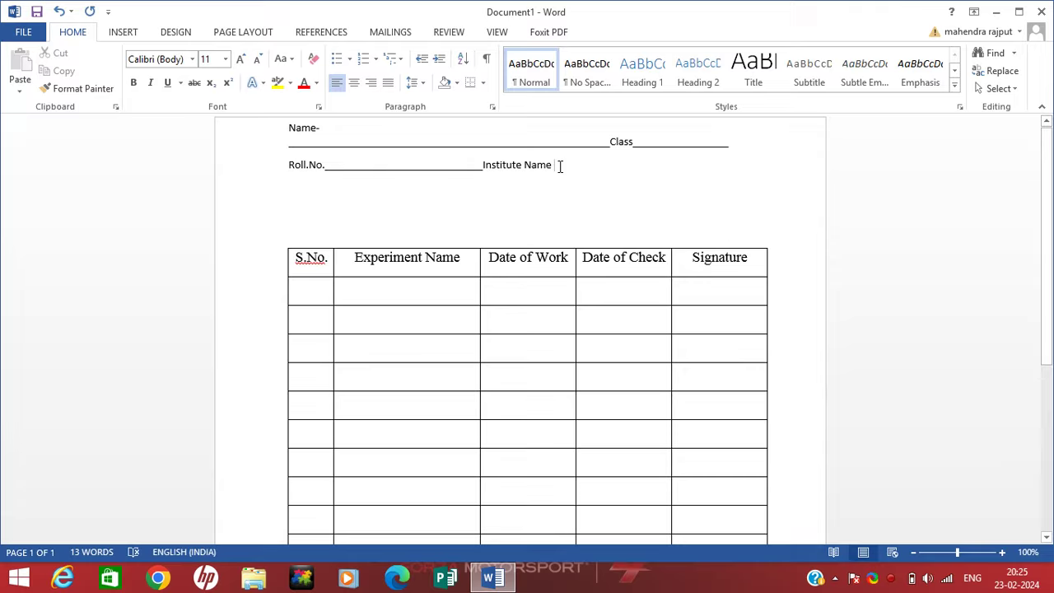
type("_________________________")
- Ignore all spelling flags for "S.No." in the table's header row
scroll(449, 320, "down", 2)
scroll(452, 320, "down", 2)
scroll(451, 320, "up", 1)
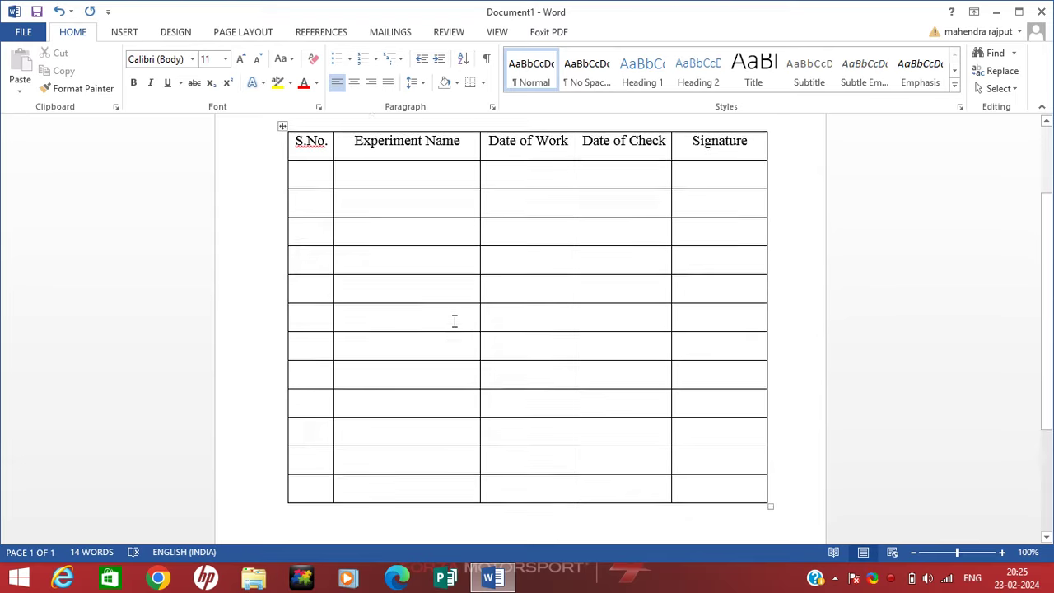
left_click(310, 150)
right_click(308, 154)
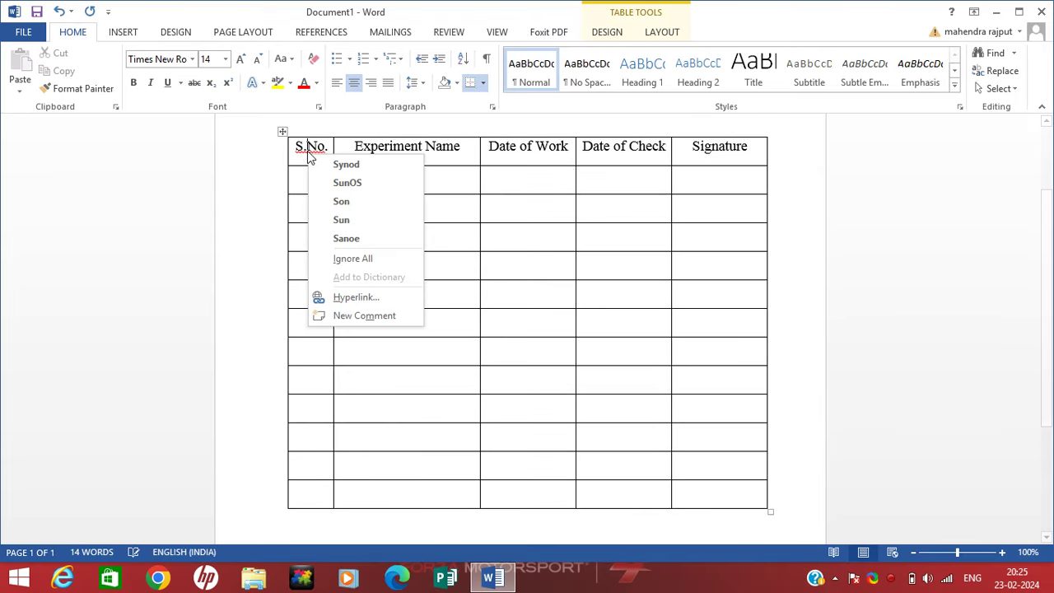
left_click(345, 260)
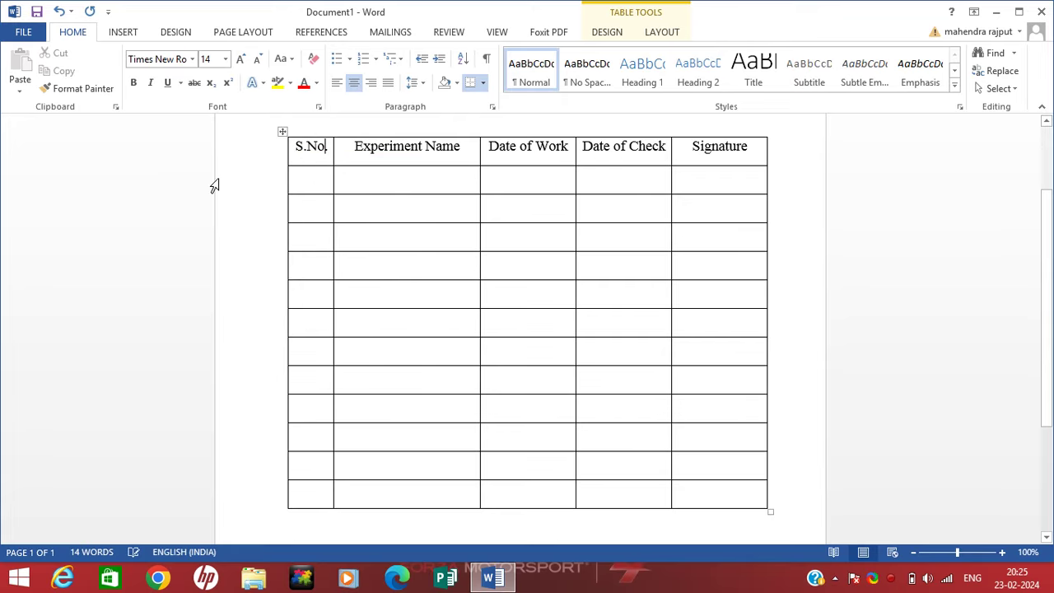
- Apply the blue grid table style with a solid blue header row and light blue banded rows
left_click(117, 33)
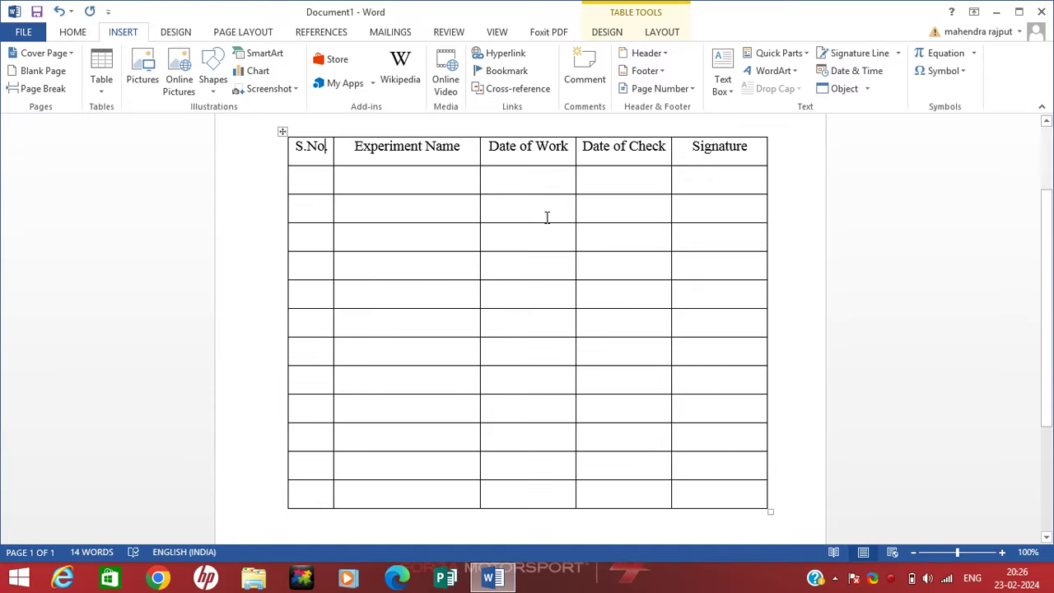
left_click(606, 33)
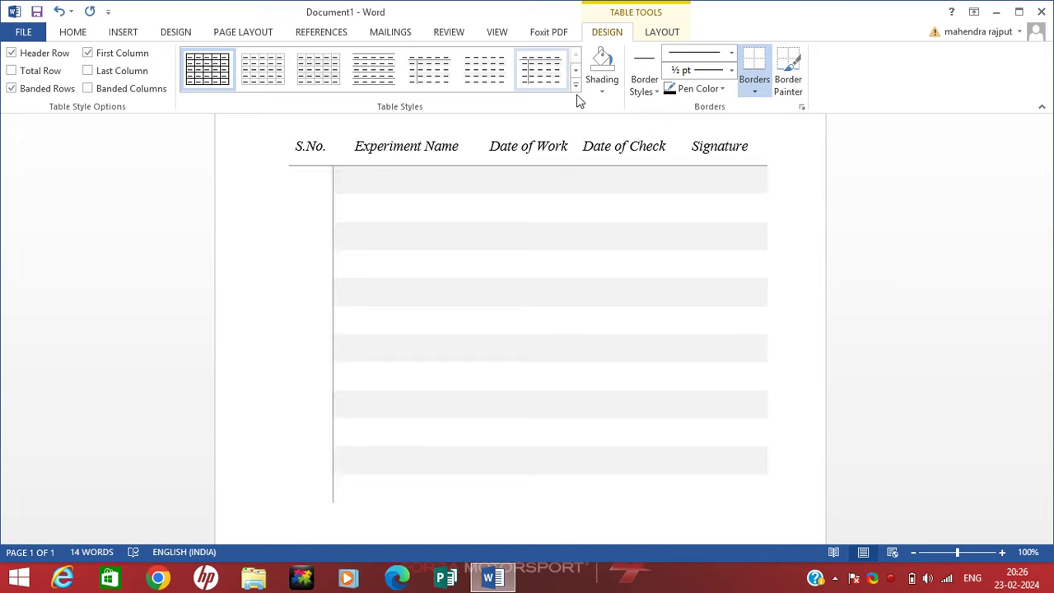
left_click(576, 85)
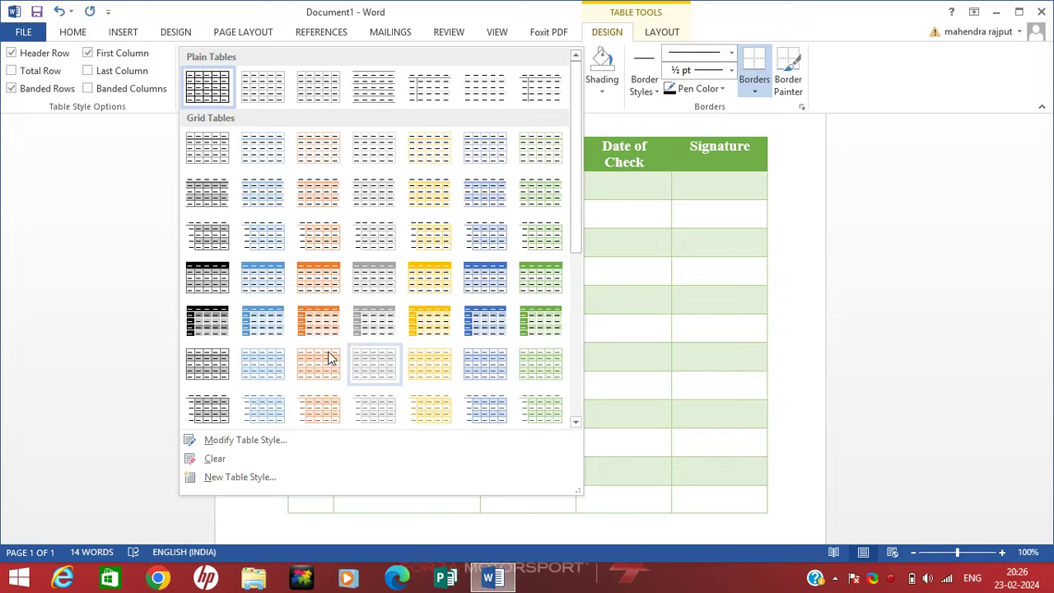
left_click(419, 364)
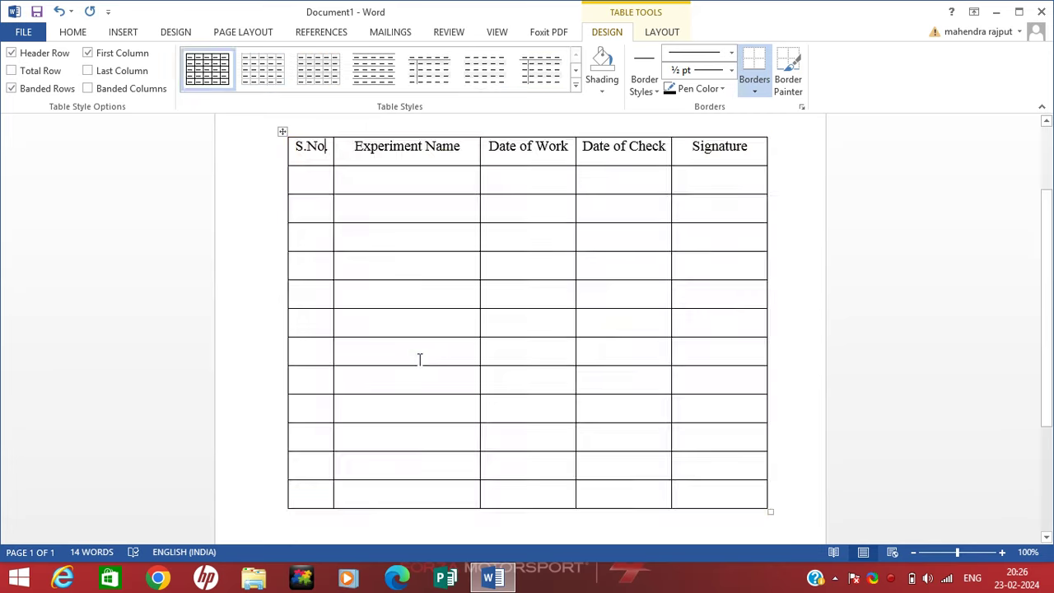
left_click(574, 84)
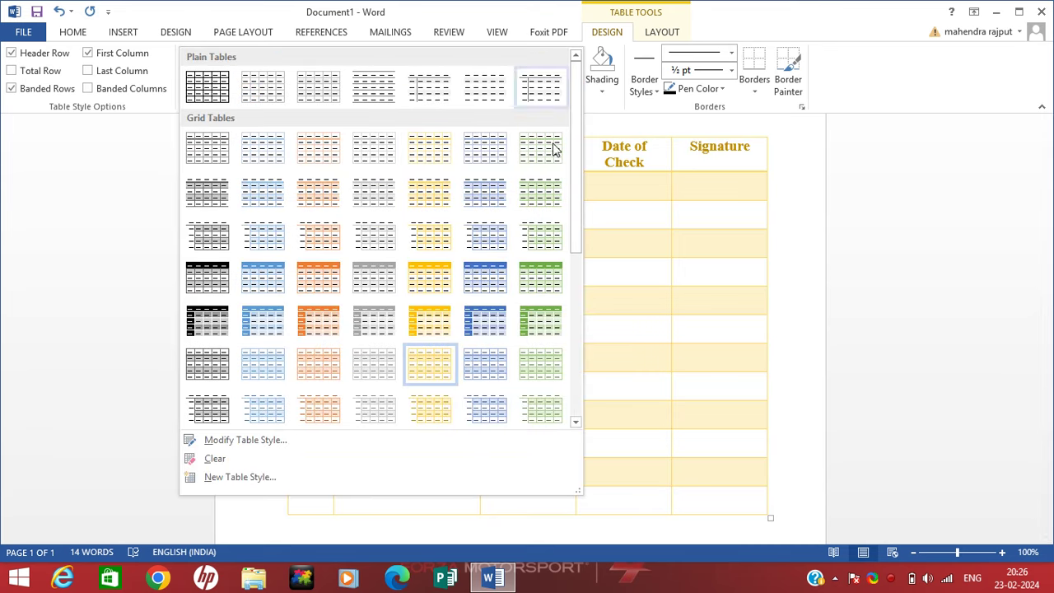
left_click(486, 284)
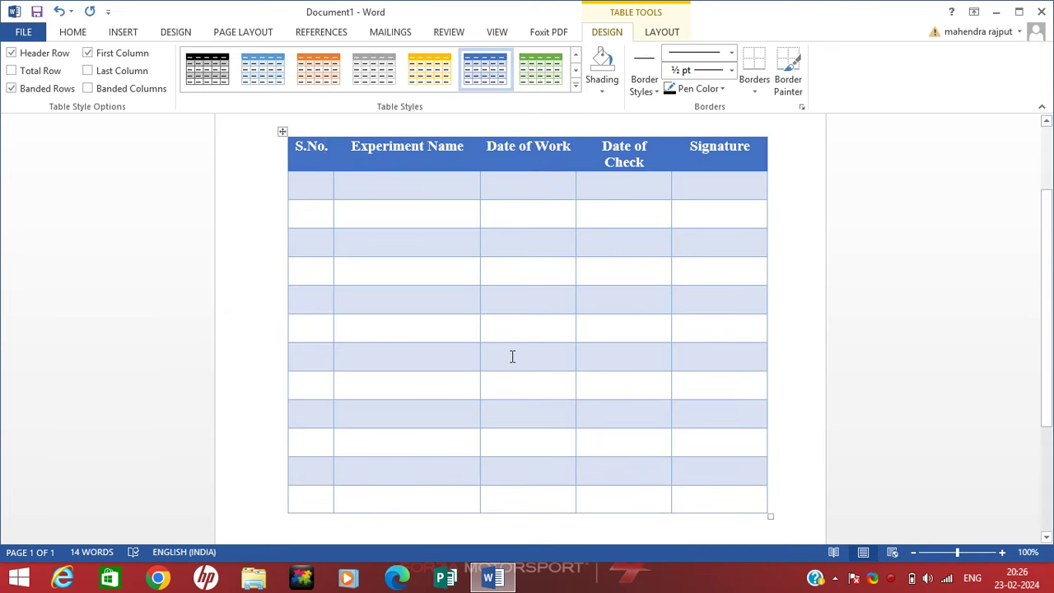
- Number the first three rows 1, 2 and 3 in the S.No. column and enlarge the number 1
scroll(486, 333, "down", 1)
left_click(317, 152)
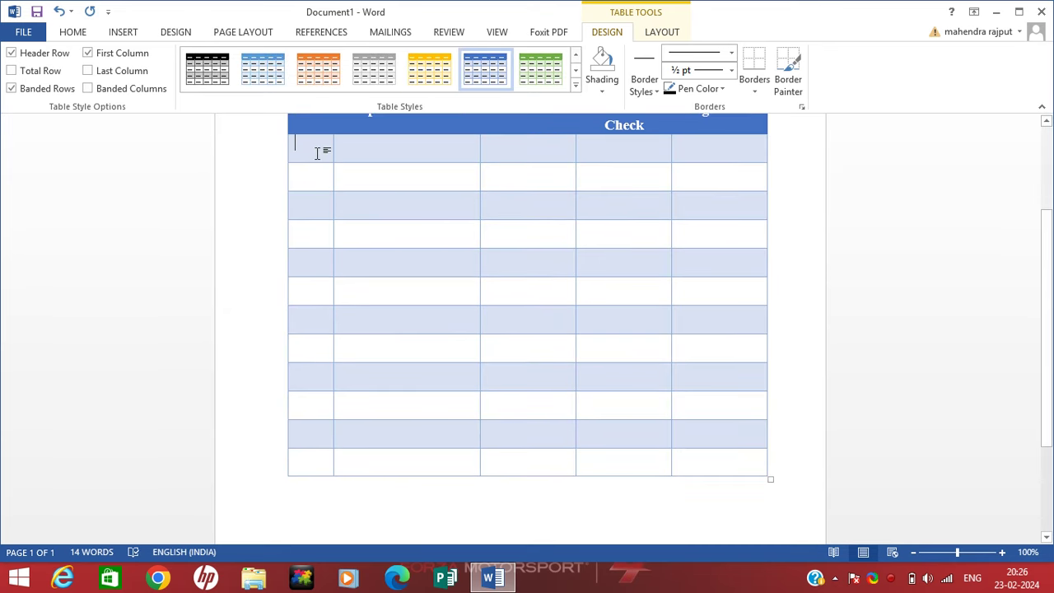
type("1")
key("Down")
type("1")
scroll(311, 275, "up", 3)
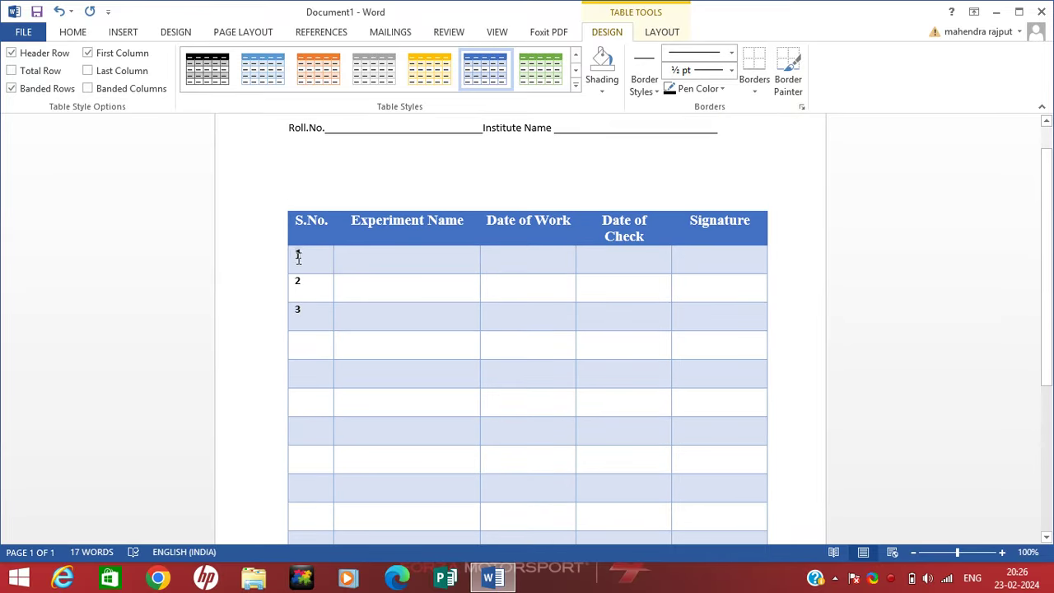
left_click_drag(299, 257, 301, 319)
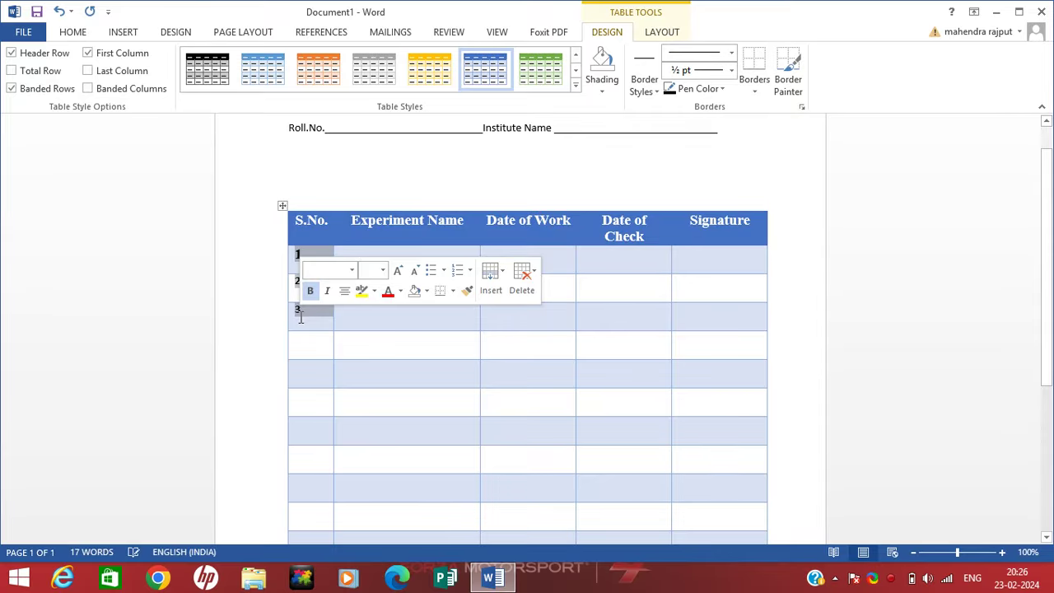
left_click(361, 255)
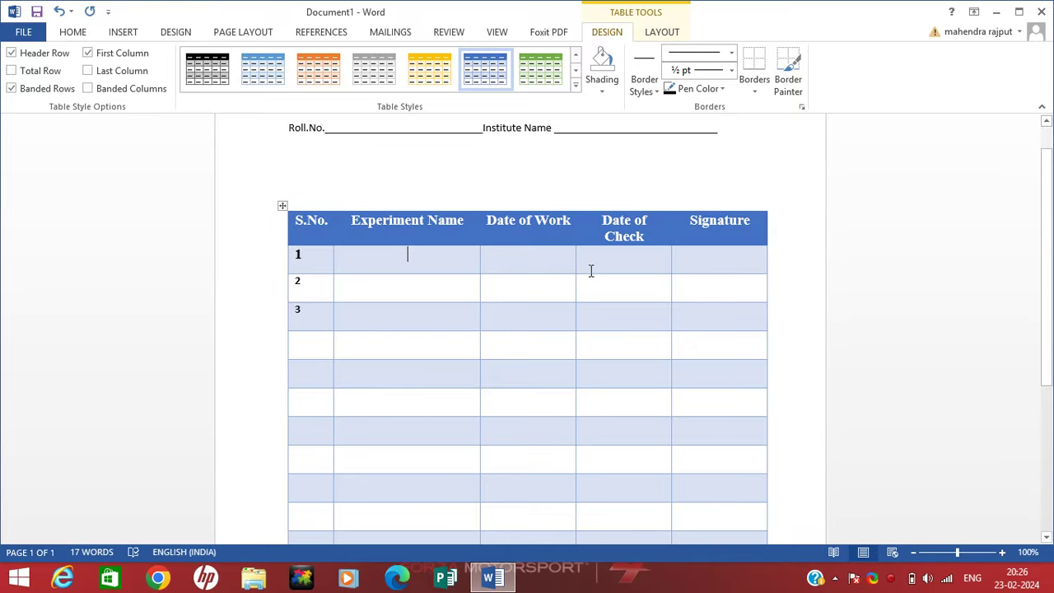
scroll(609, 268, "down", 5)
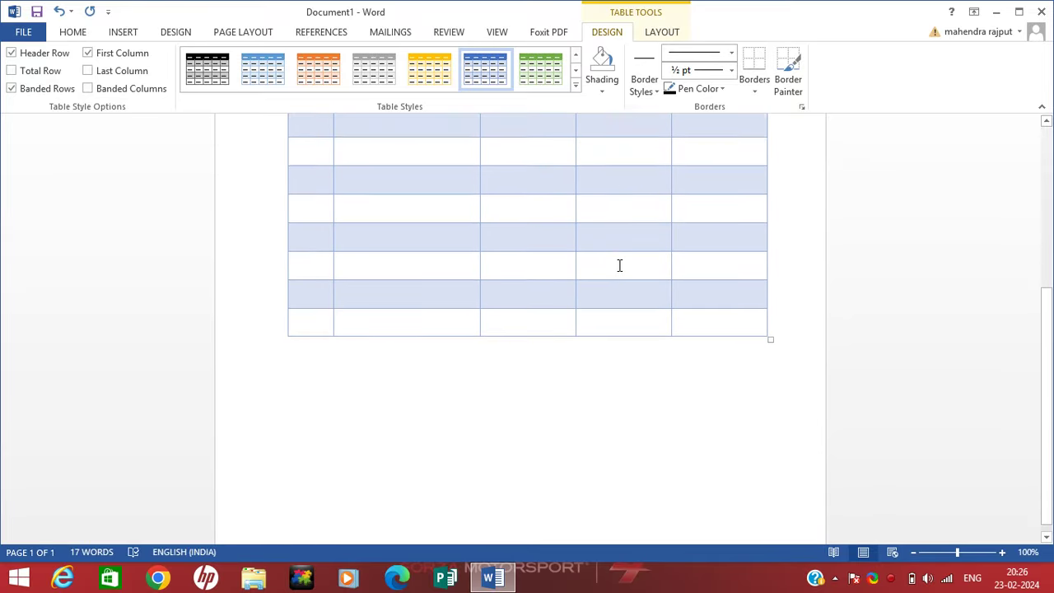
left_click(662, 349)
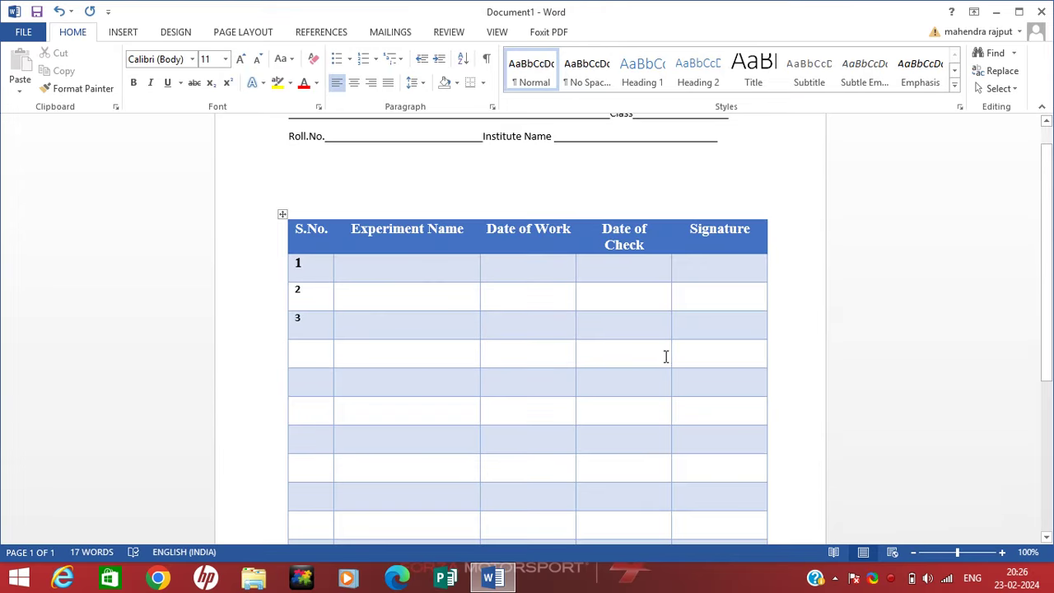
scroll(681, 376, "down", 3)
scroll(510, 454, "up", 3)
left_click(511, 454)
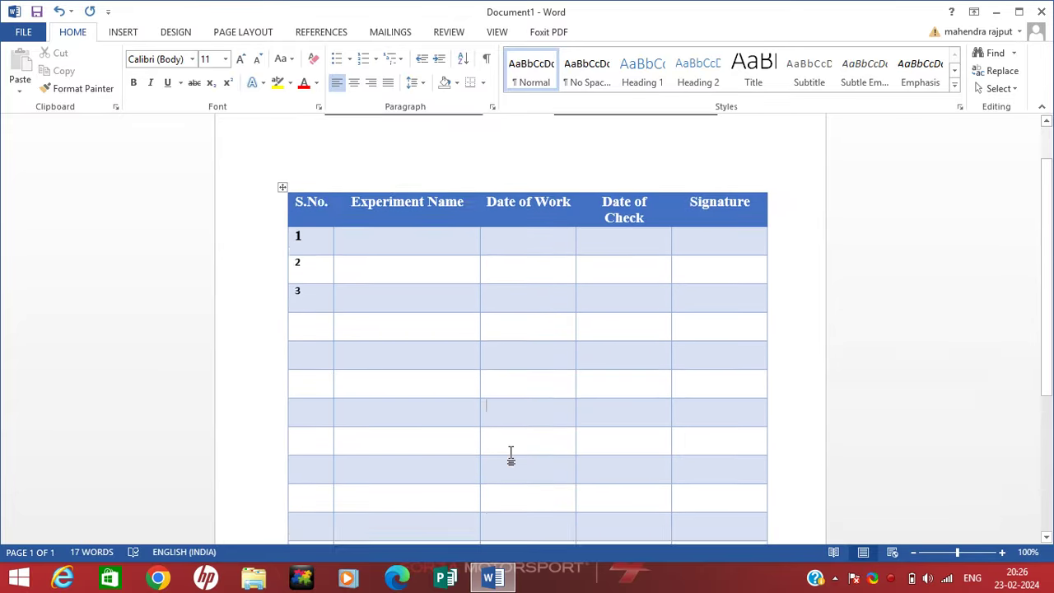
- Review the finished page from the name, class, roll number and institute lines to the table's last row
scroll(510, 454, "down", 3)
scroll(487, 439, "up", 3)
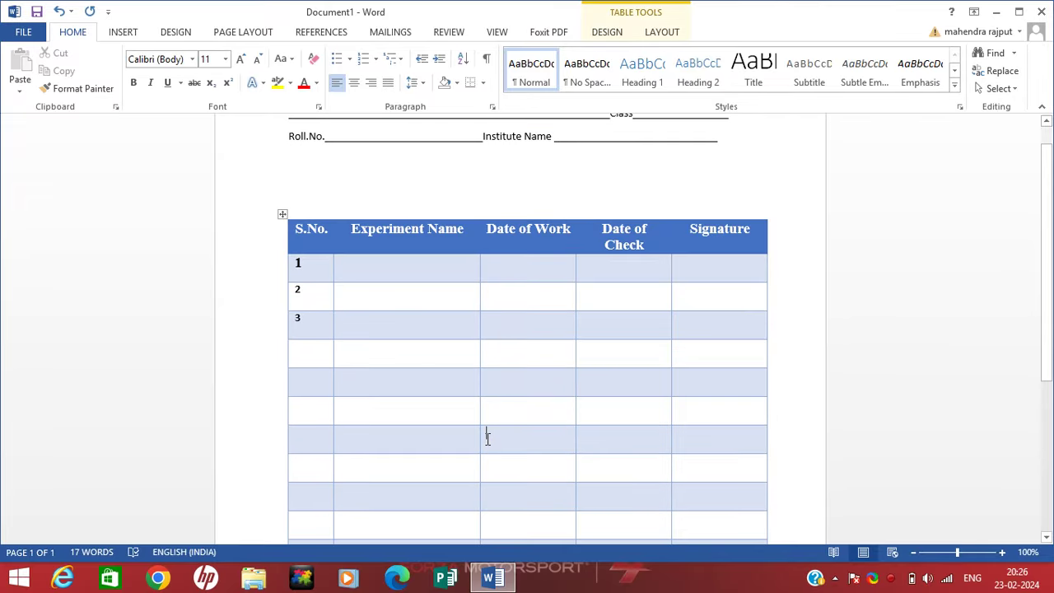
scroll(494, 450, "down", 3)
left_click(720, 437)
scroll(720, 435, "up", 3)
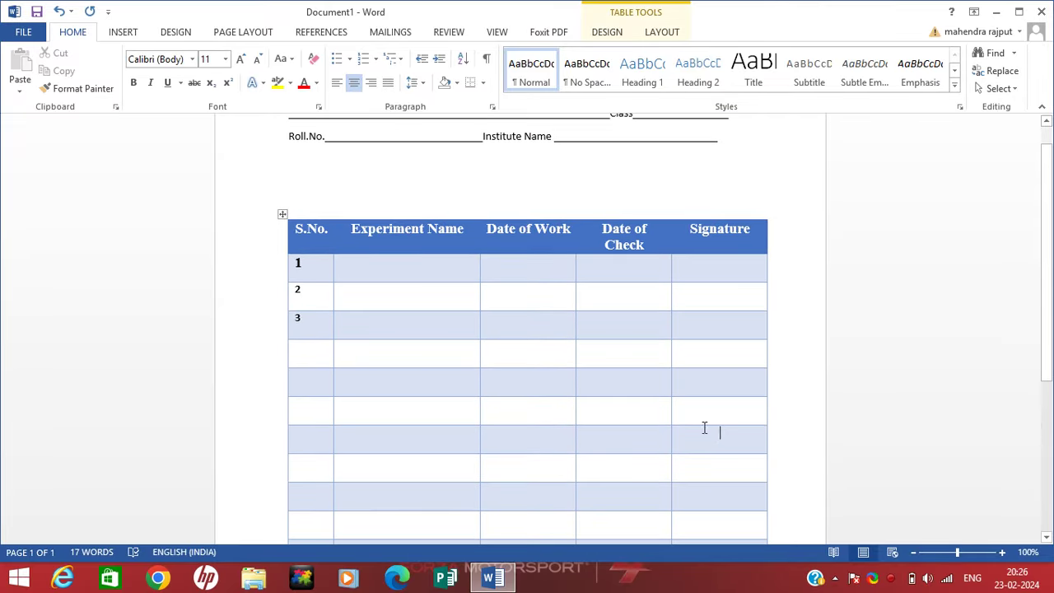
scroll(704, 428, "up", 1)
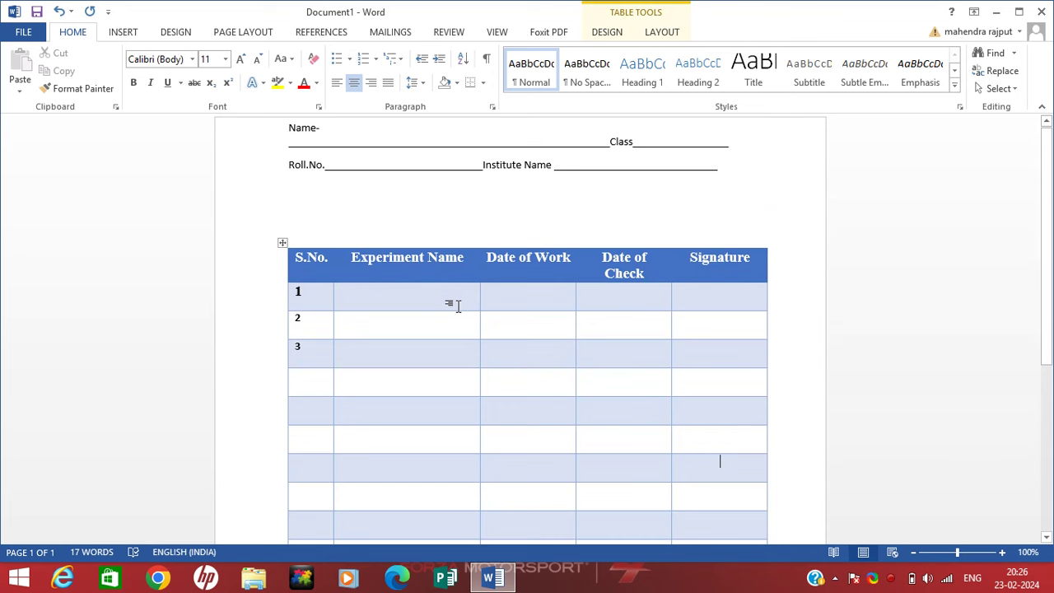
scroll(457, 305, "down", 3)
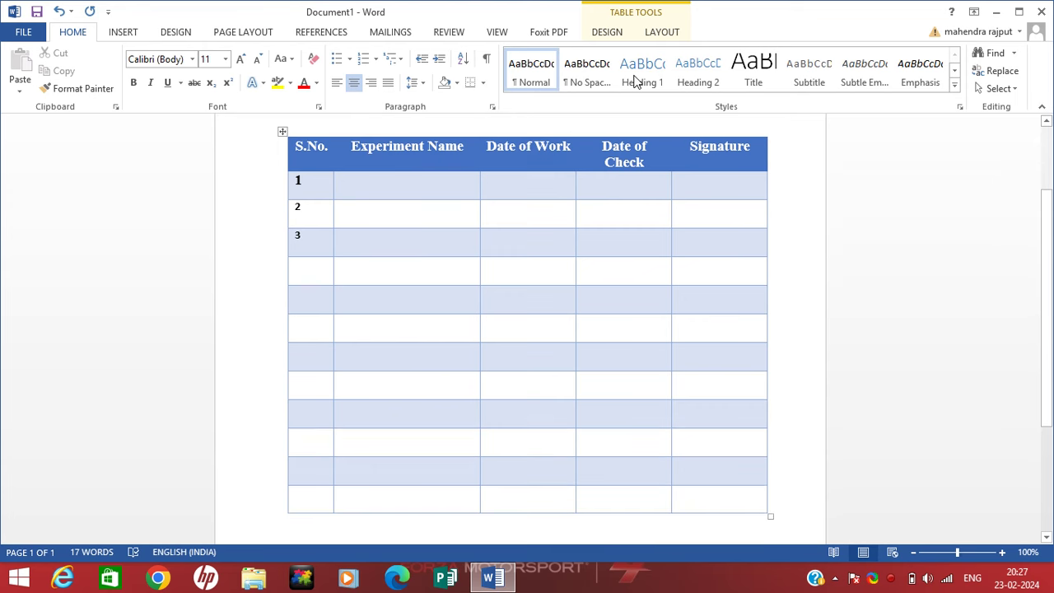
scroll(499, 263, "up", 3)
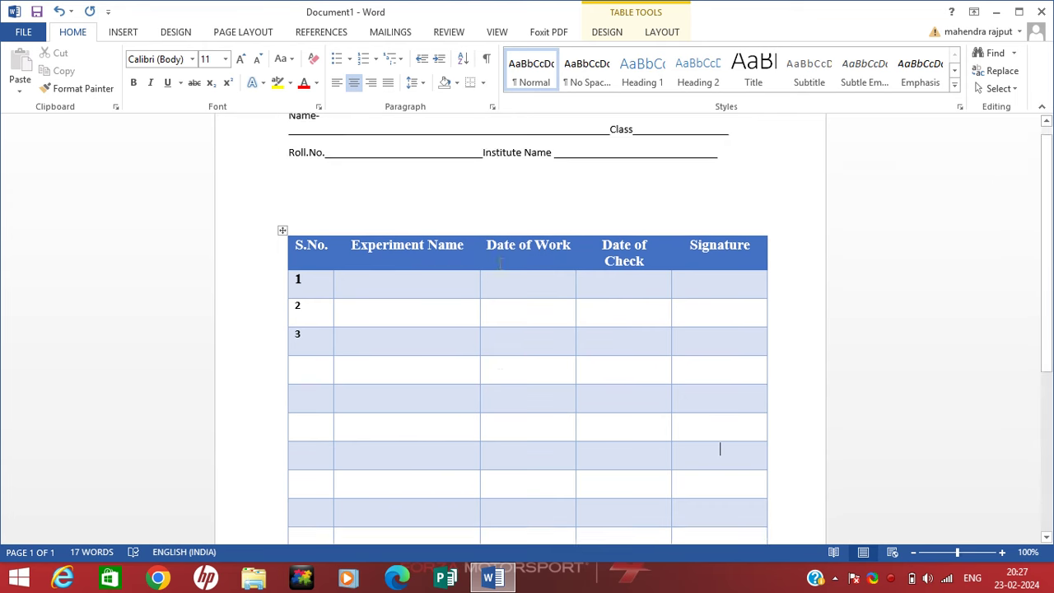
left_click(462, 209)
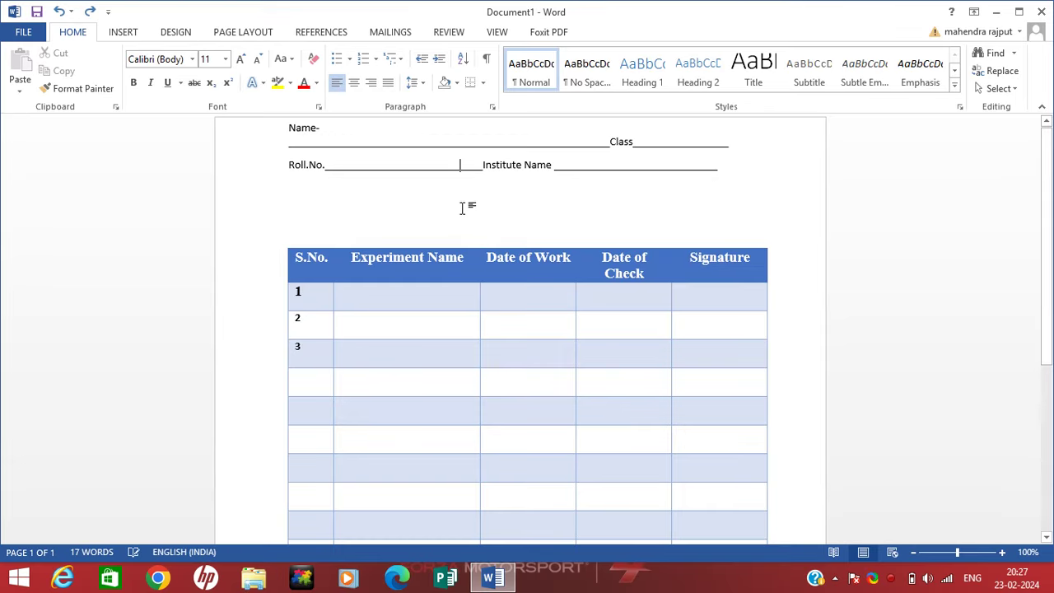
scroll(506, 321, "down", 3)
scroll(507, 322, "down", 1)
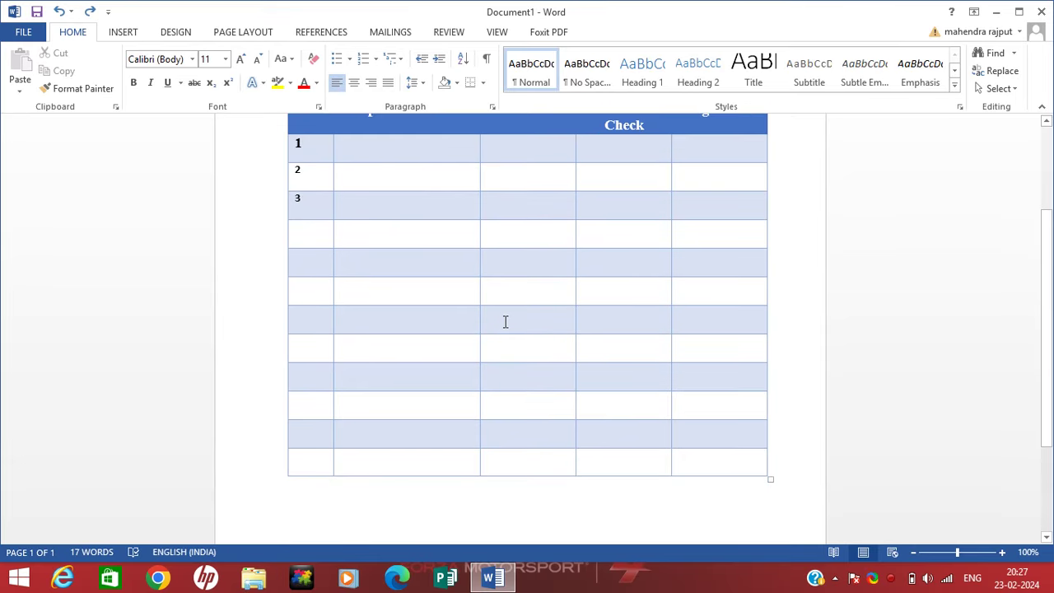
scroll(505, 321, "up", 4)
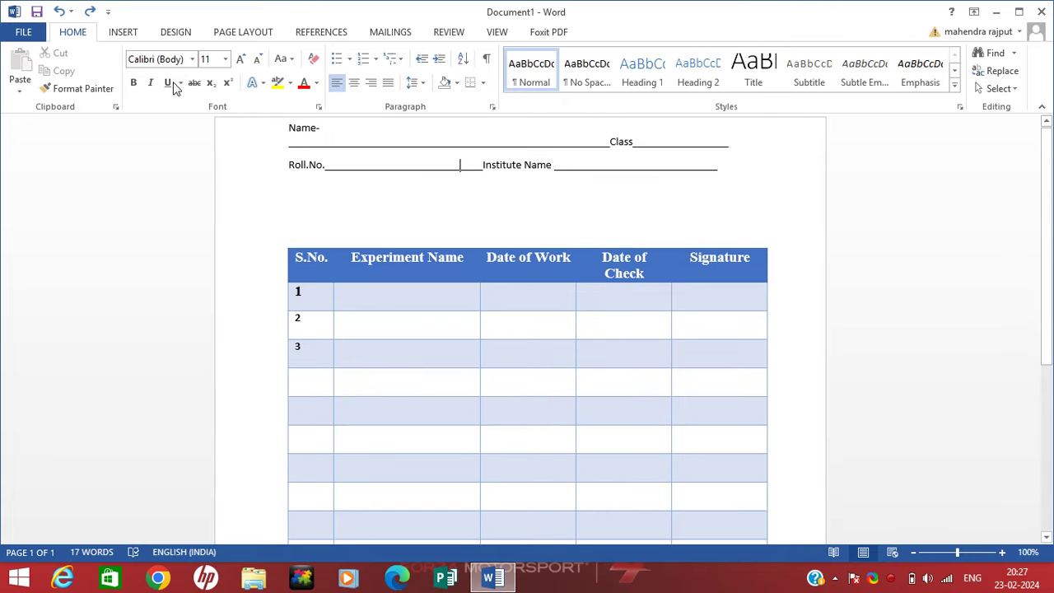
- Bring up the commands for inserting elements into the document
left_click(125, 32)
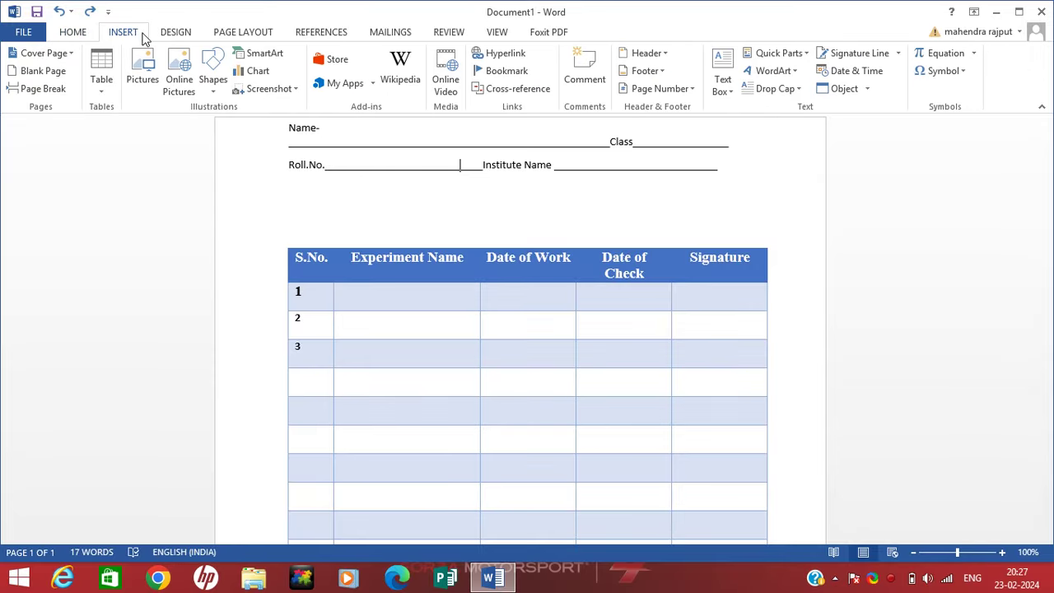